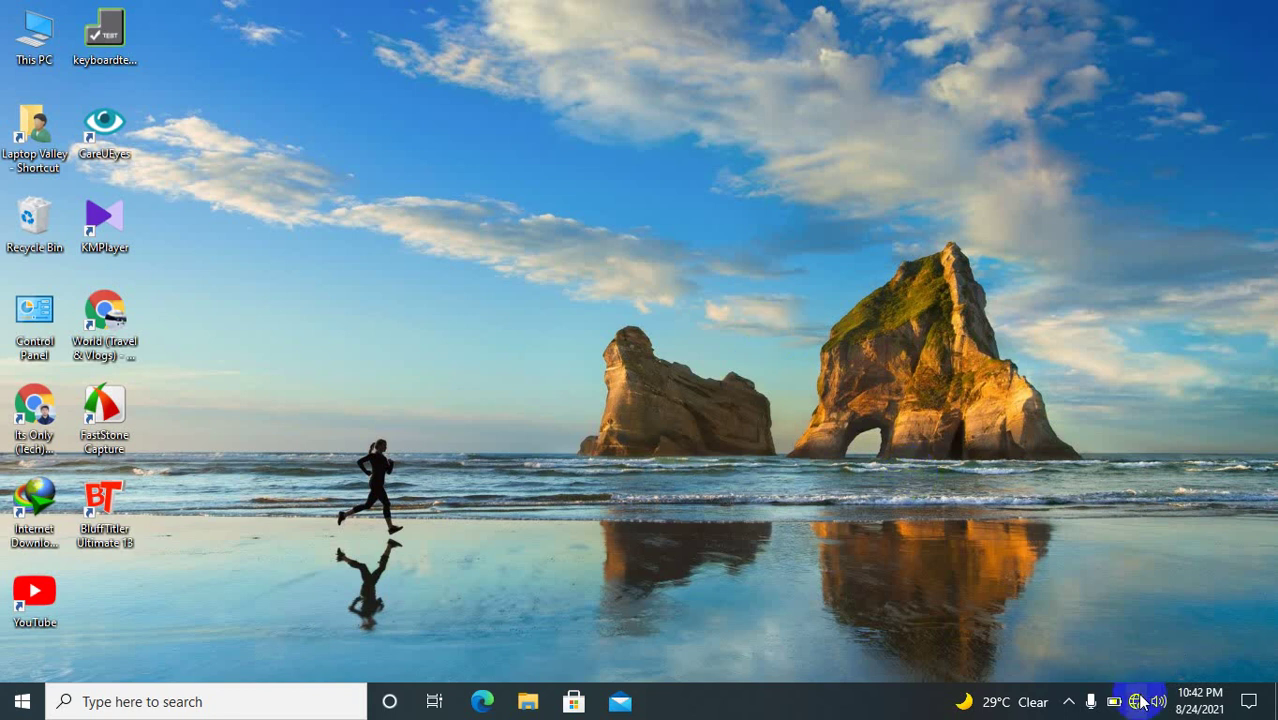
# Step: Check the Wi-Fi status in the network flyout, then close it
pyautogui.moveTo(1141, 703)
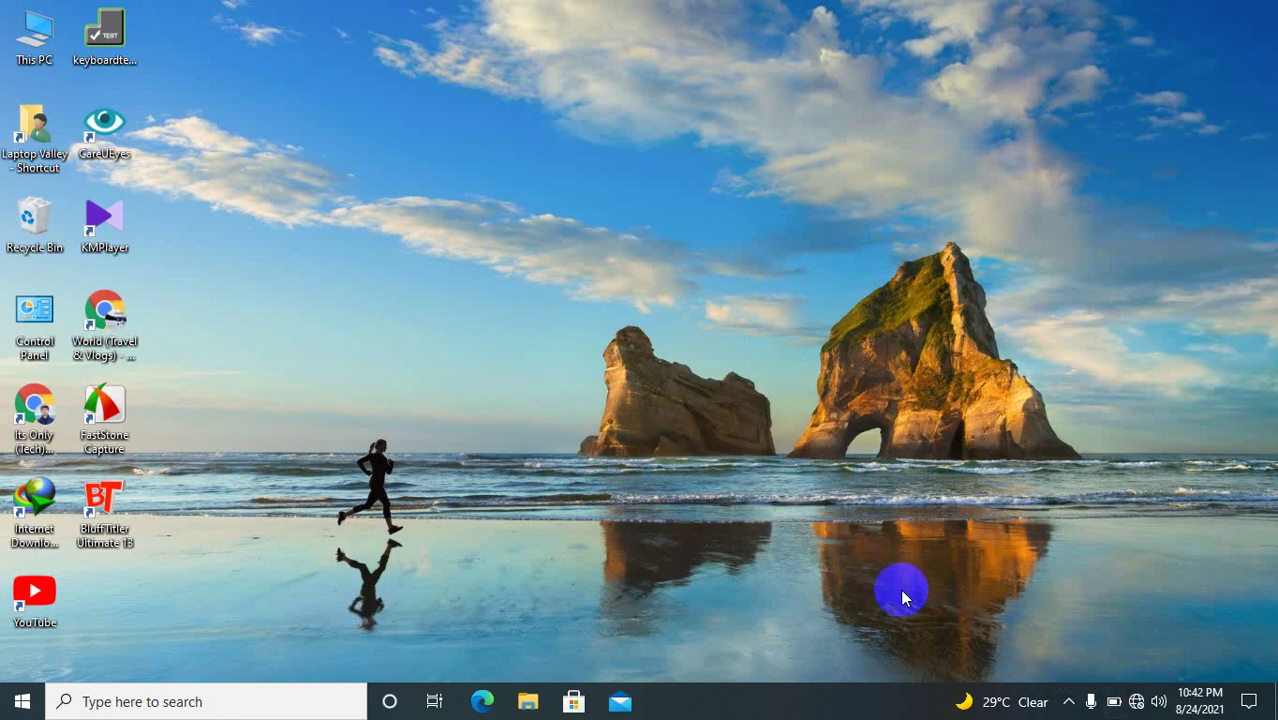
pyautogui.click(1137, 703)
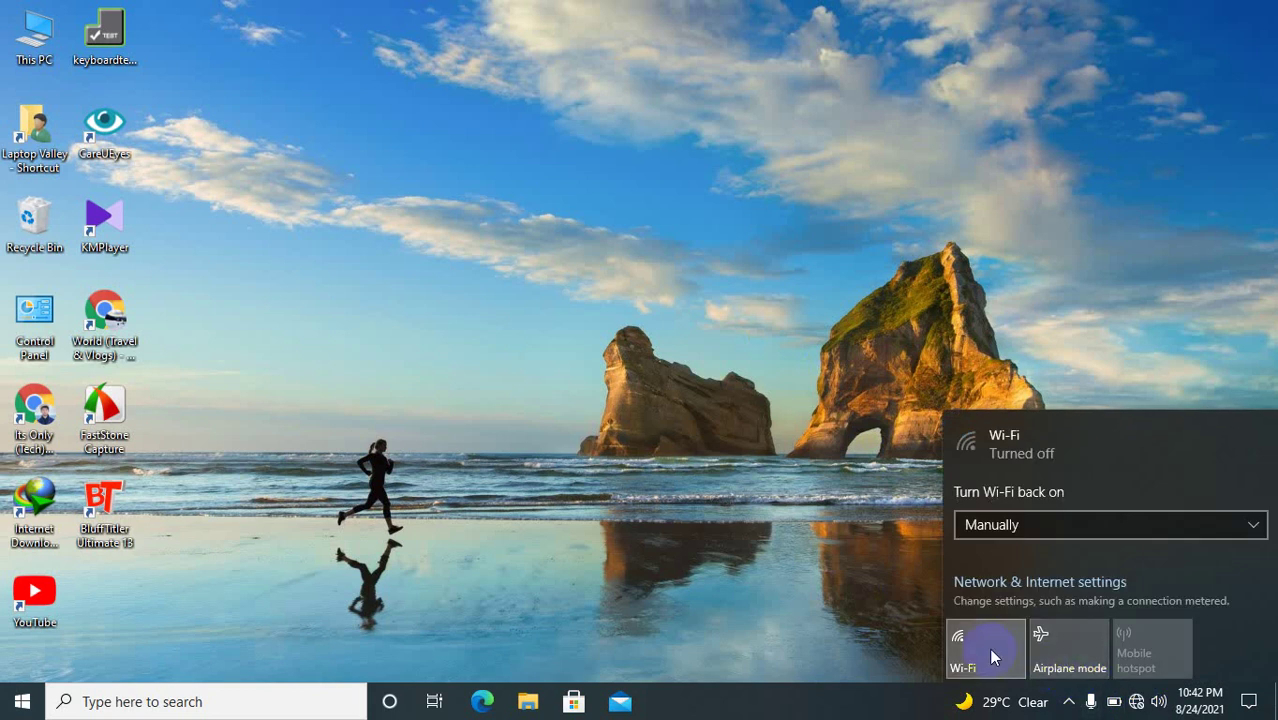
pyautogui.click(482, 600)
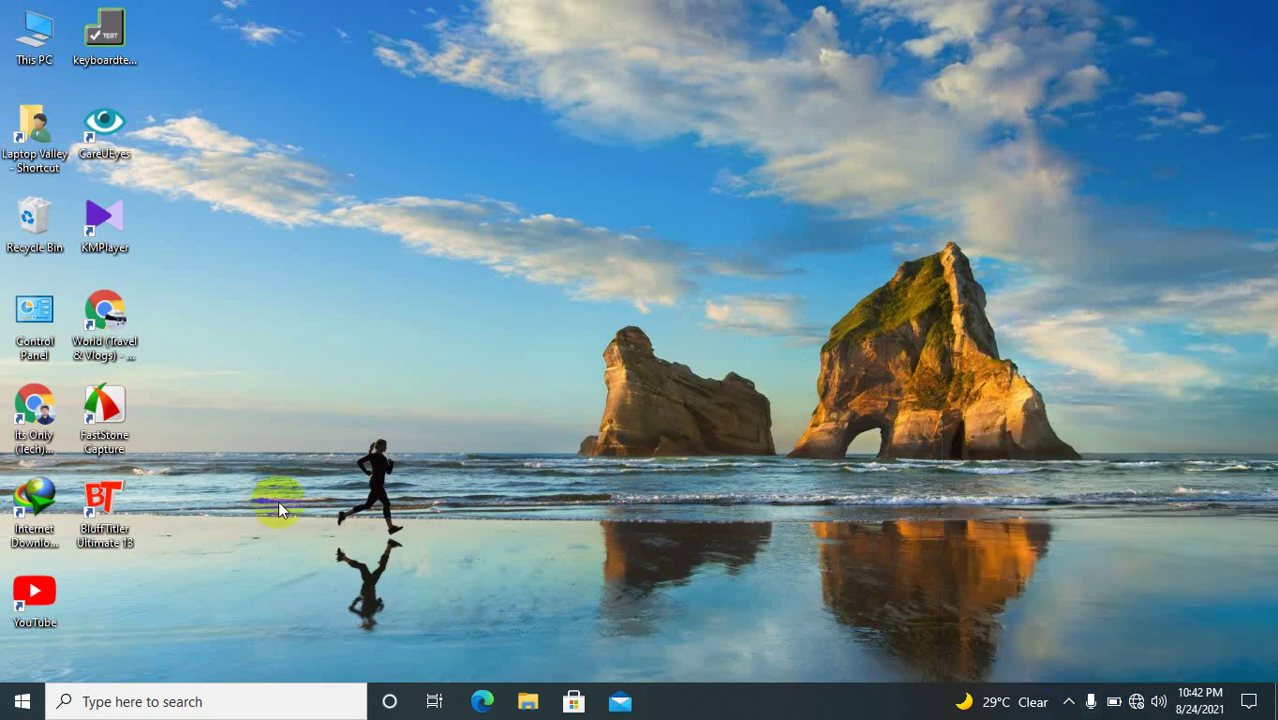
# Step: Open the Compressed folder inside Downloads on This PC
pyautogui.doubleClick(27, 38)
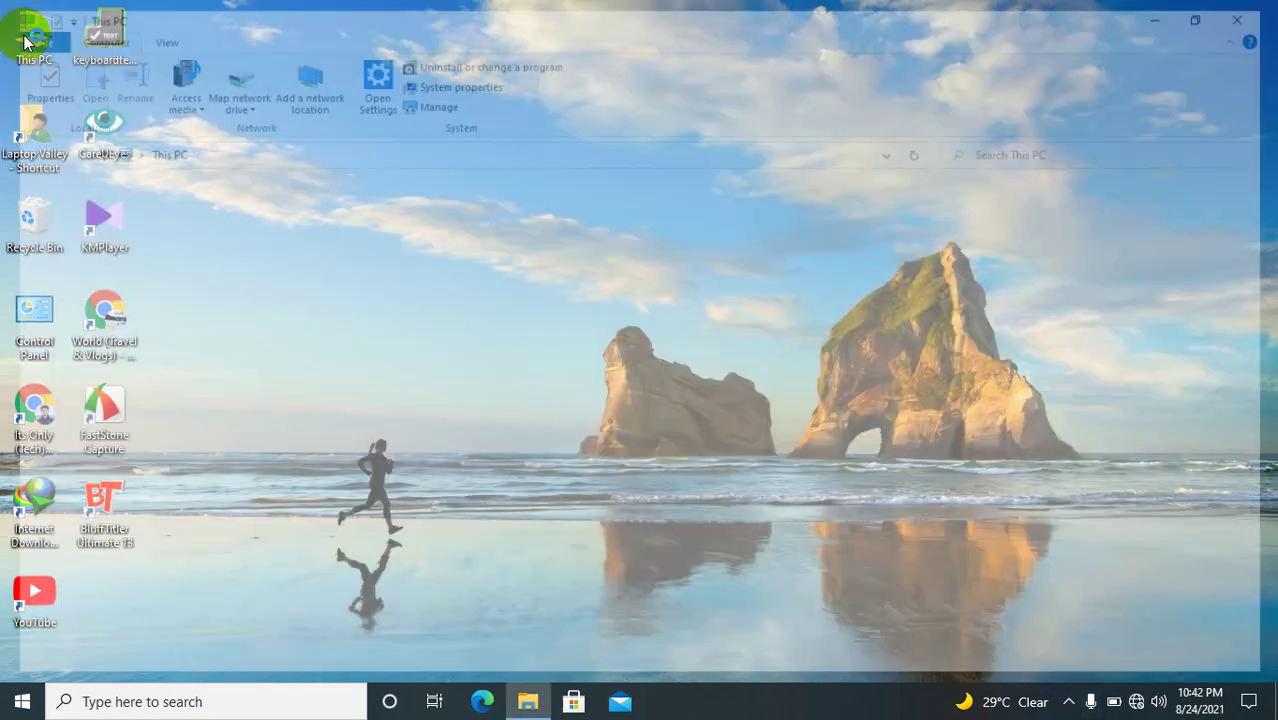
pyautogui.click(27, 38)
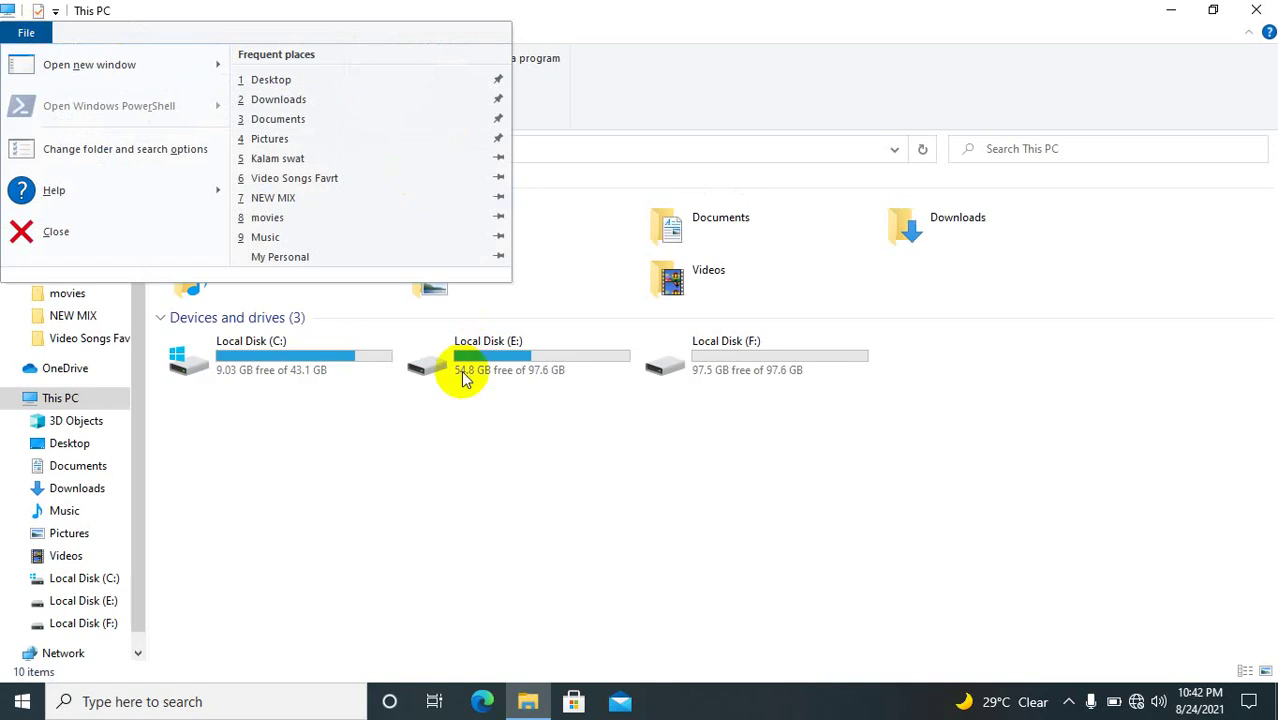
pyautogui.click(465, 445)
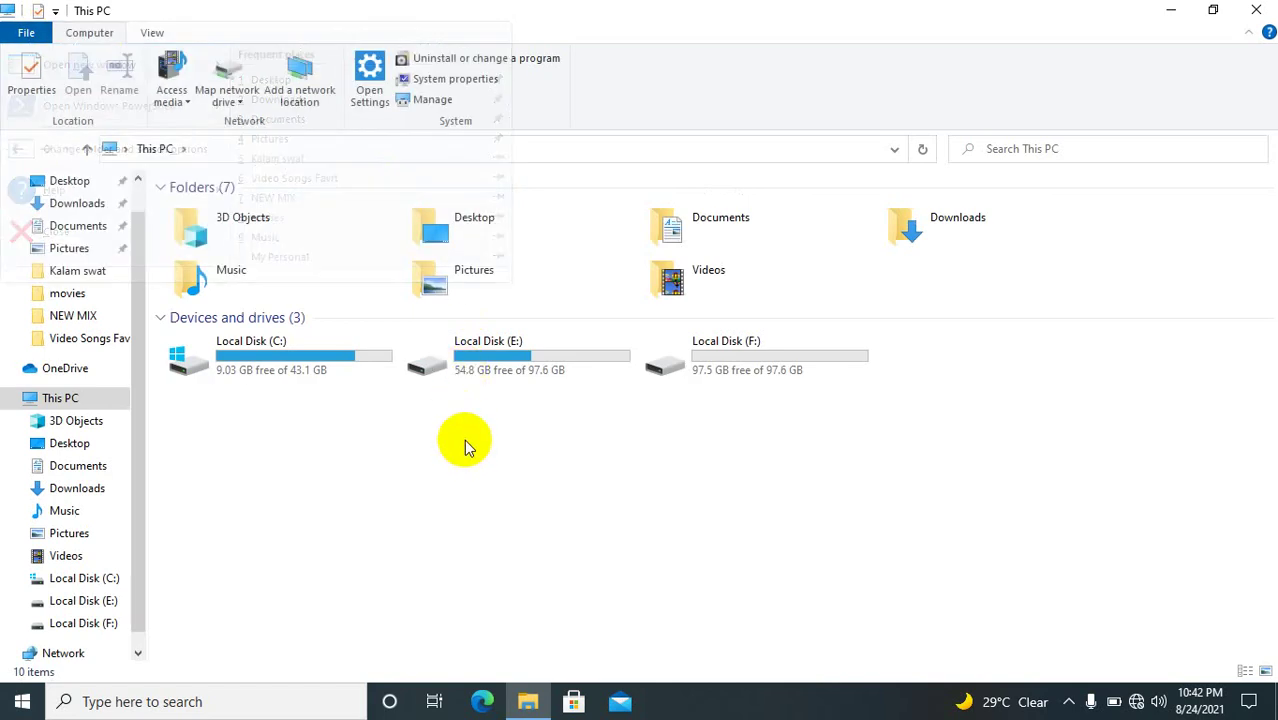
pyautogui.doubleClick(945, 240)
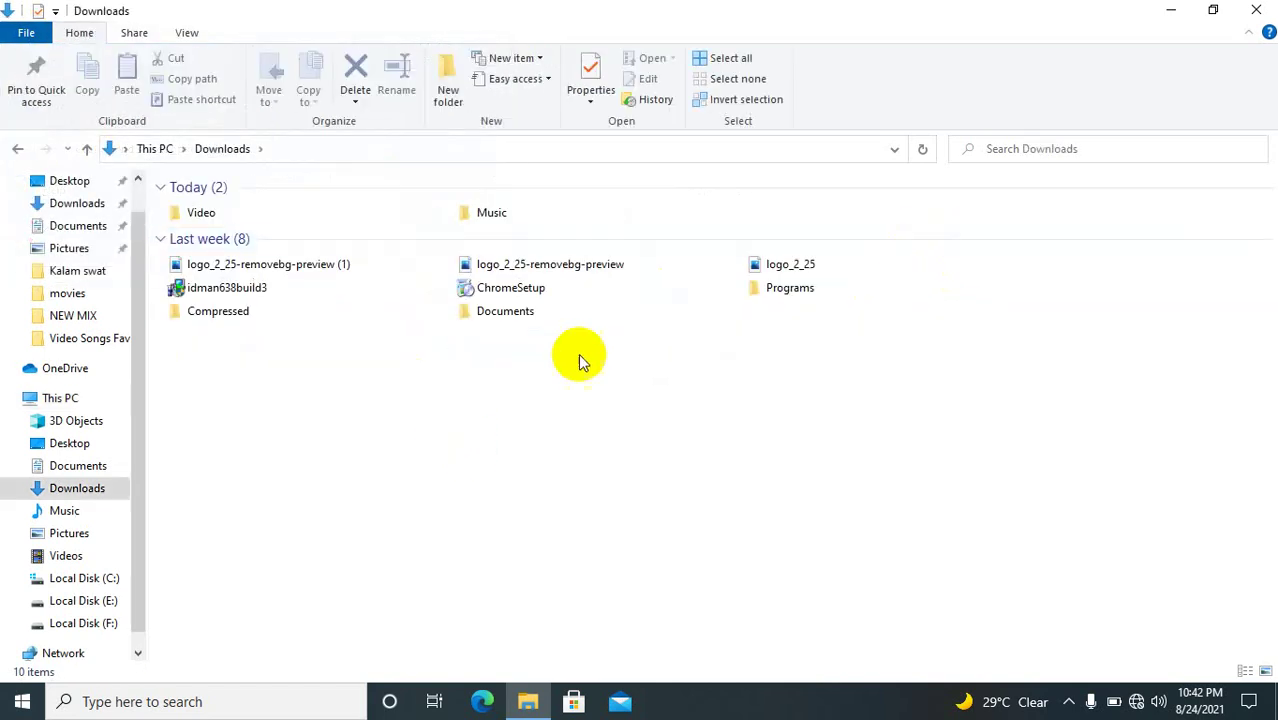
pyautogui.doubleClick(294, 314)
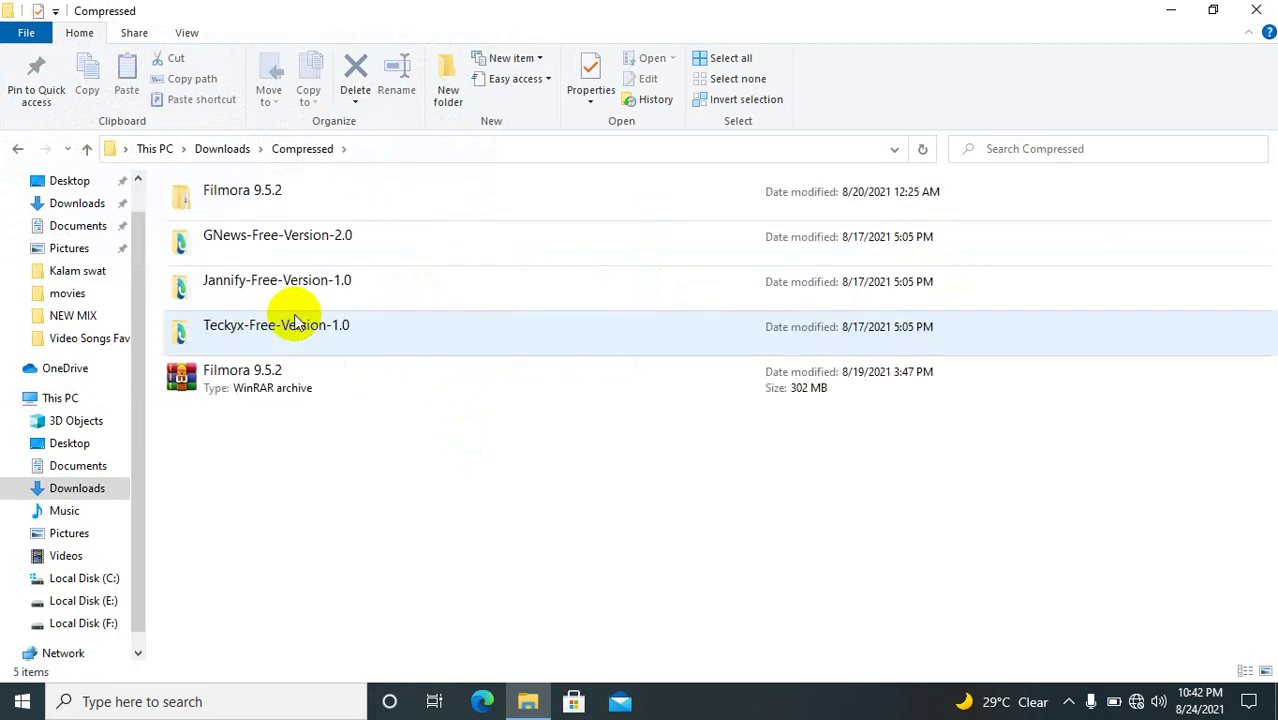
# Step: View the extraction options available for the Filmora 9.5.2 WinRAR archive and dismiss them
pyautogui.click(291, 384)
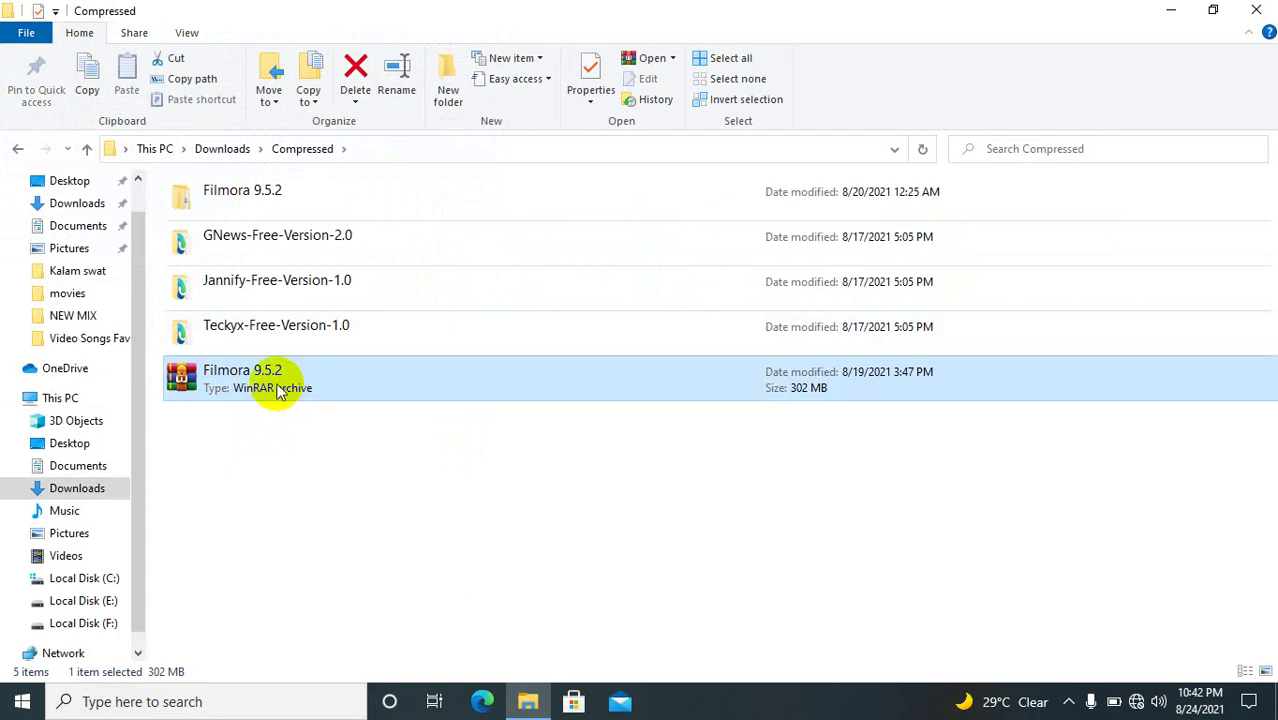
pyautogui.rightClick(279, 392)
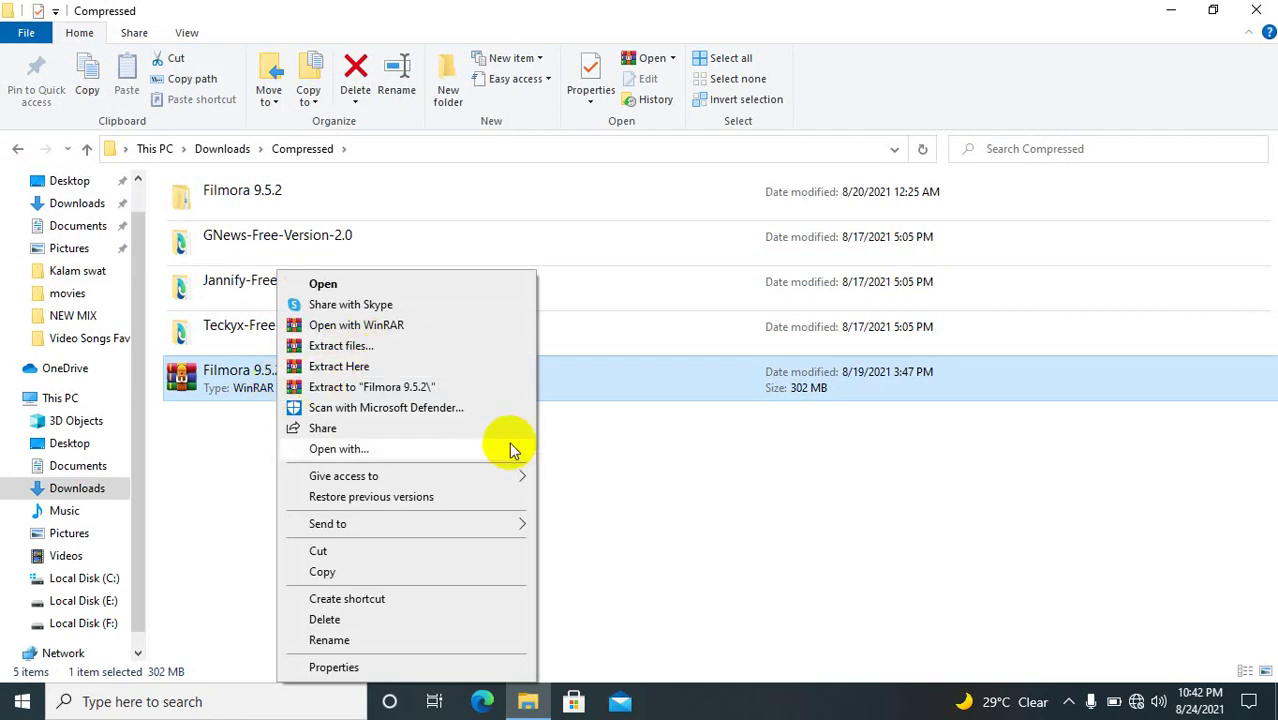
pyautogui.click(697, 499)
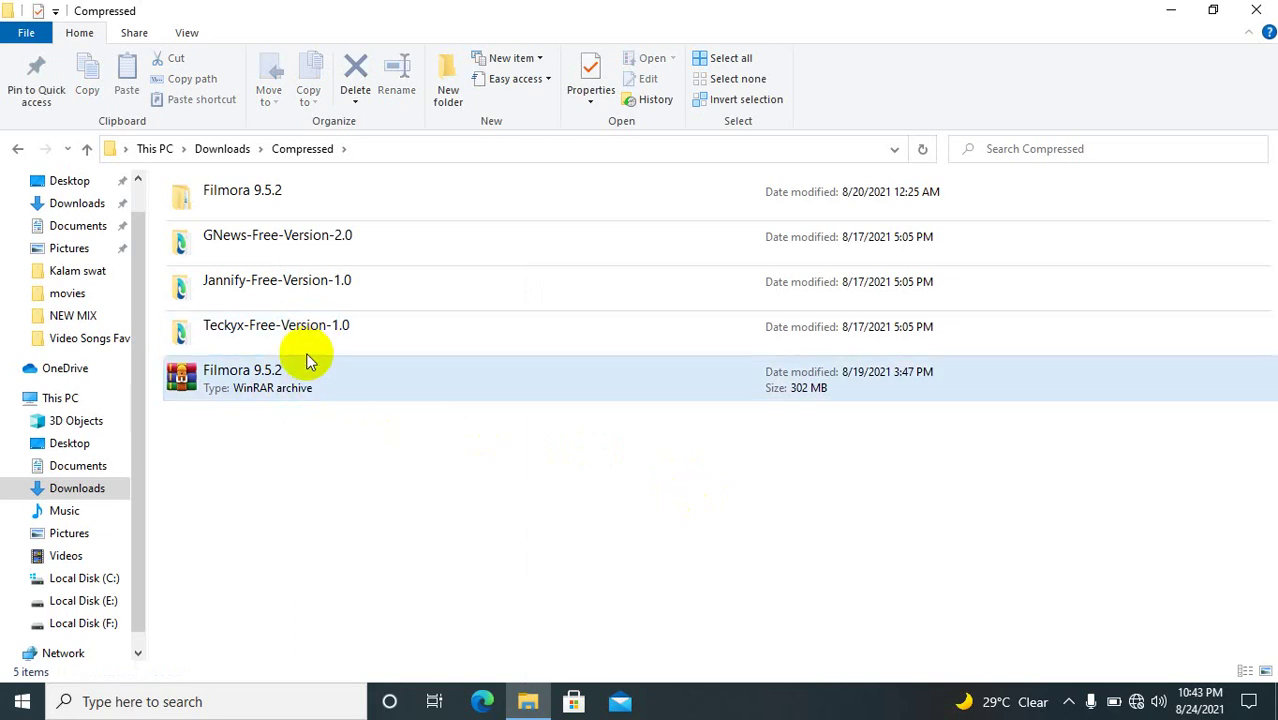
# Step: Open the Filmora 9.5.2 folder and its Filmora 9.5.2.10 subfolder
pyautogui.doubleClick(332, 204)
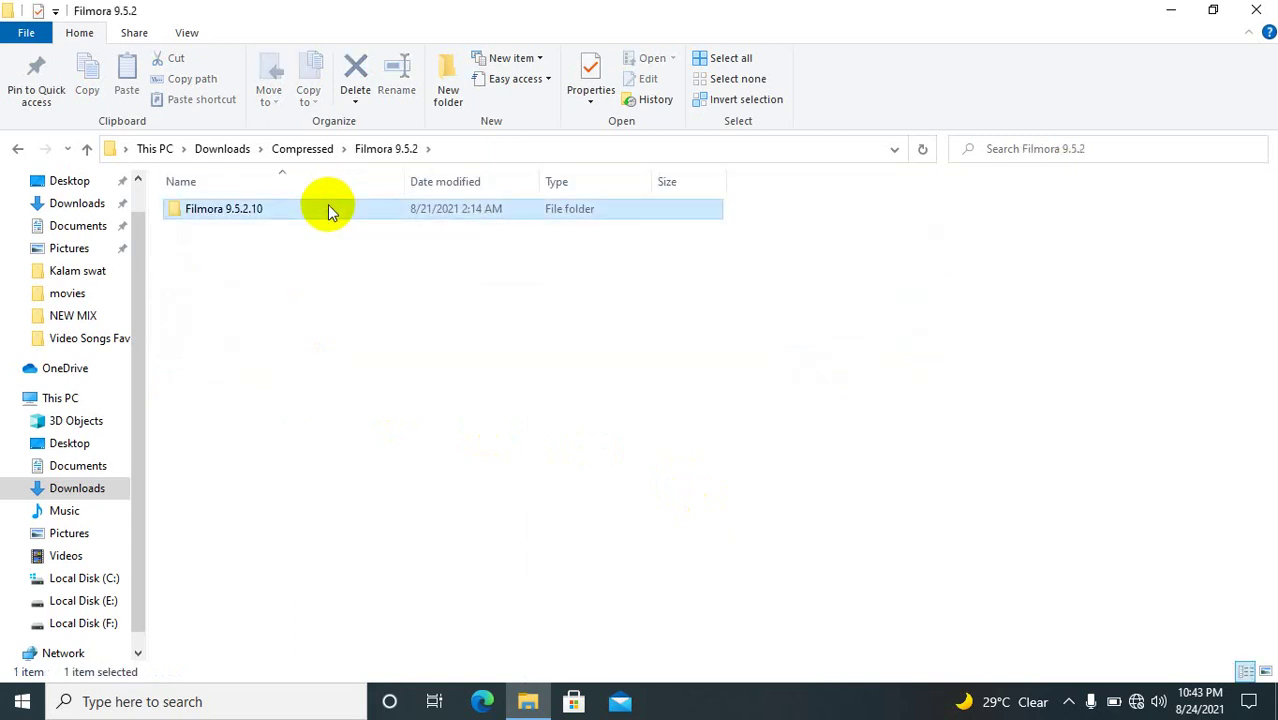
pyautogui.doubleClick(328, 204)
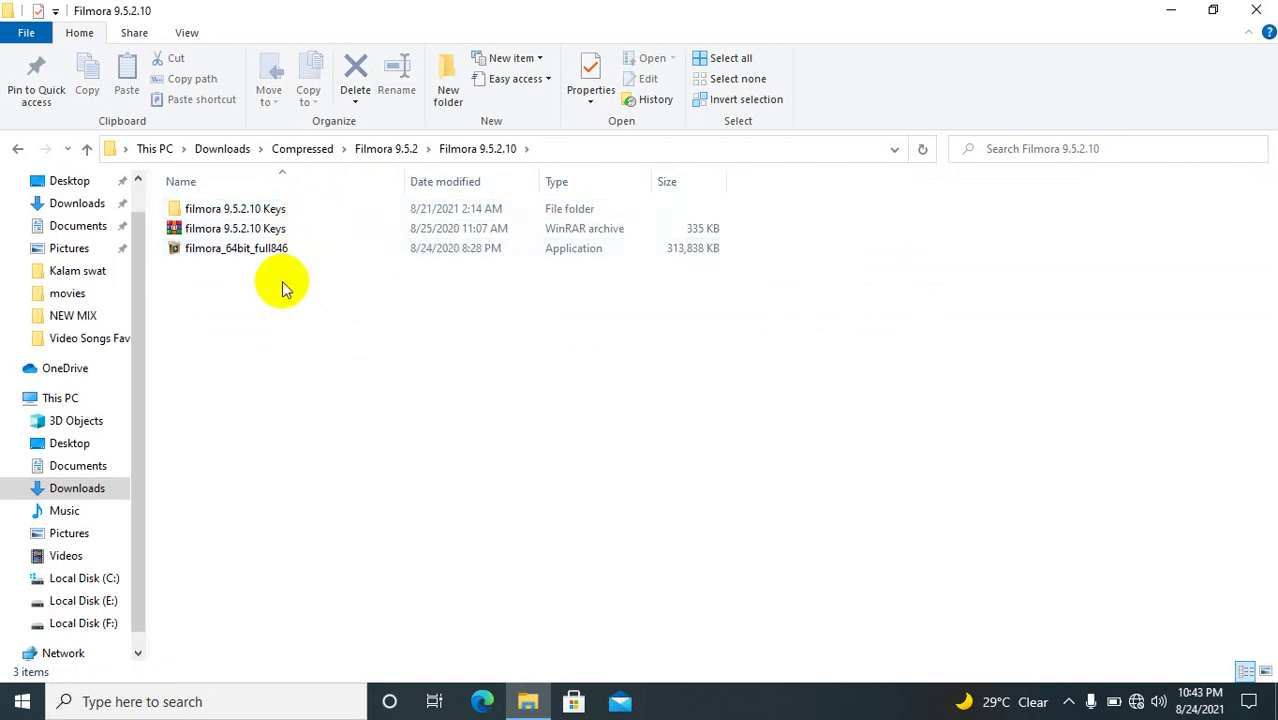
# Step: Examine the files in the innermost Keys folder under filmora 9.5.2.10 Keys and return to the Filmora 9.5.2.10 folder
pyautogui.click(270, 212)
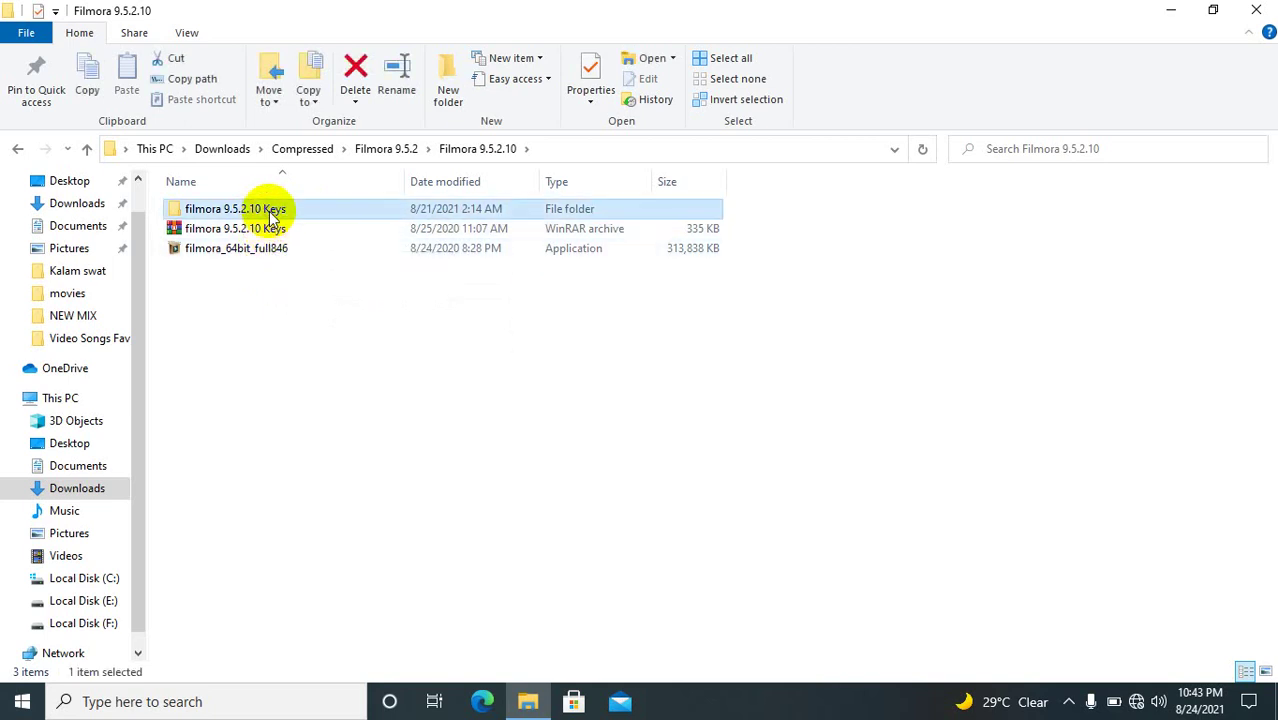
pyautogui.doubleClick(270, 213)
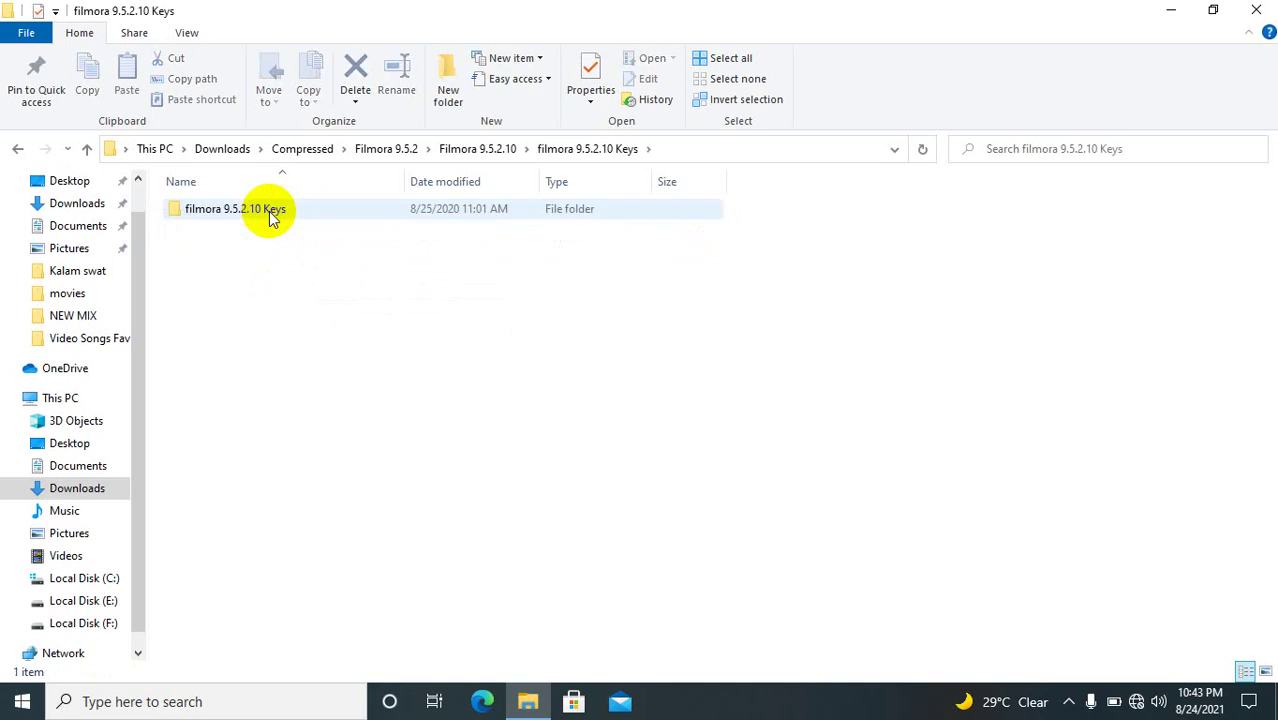
pyautogui.click(270, 214)
pyautogui.doubleClick(270, 214)
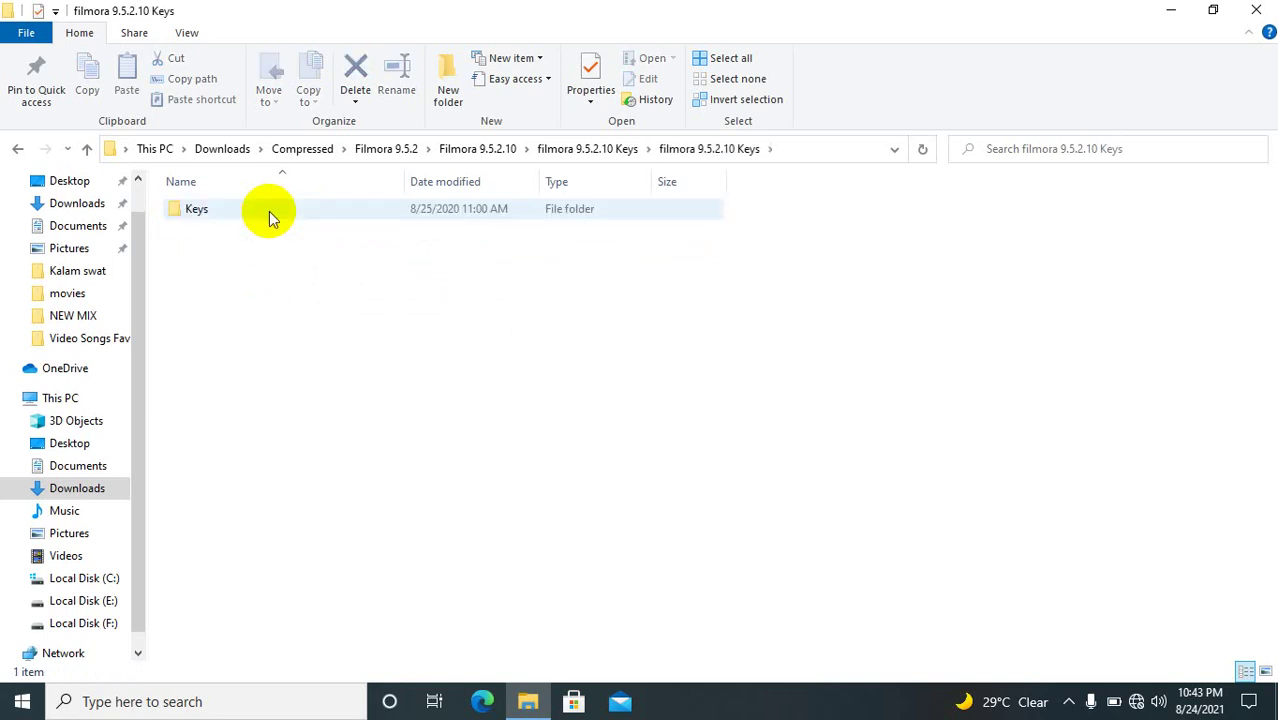
pyautogui.click(268, 214)
pyautogui.doubleClick(268, 214)
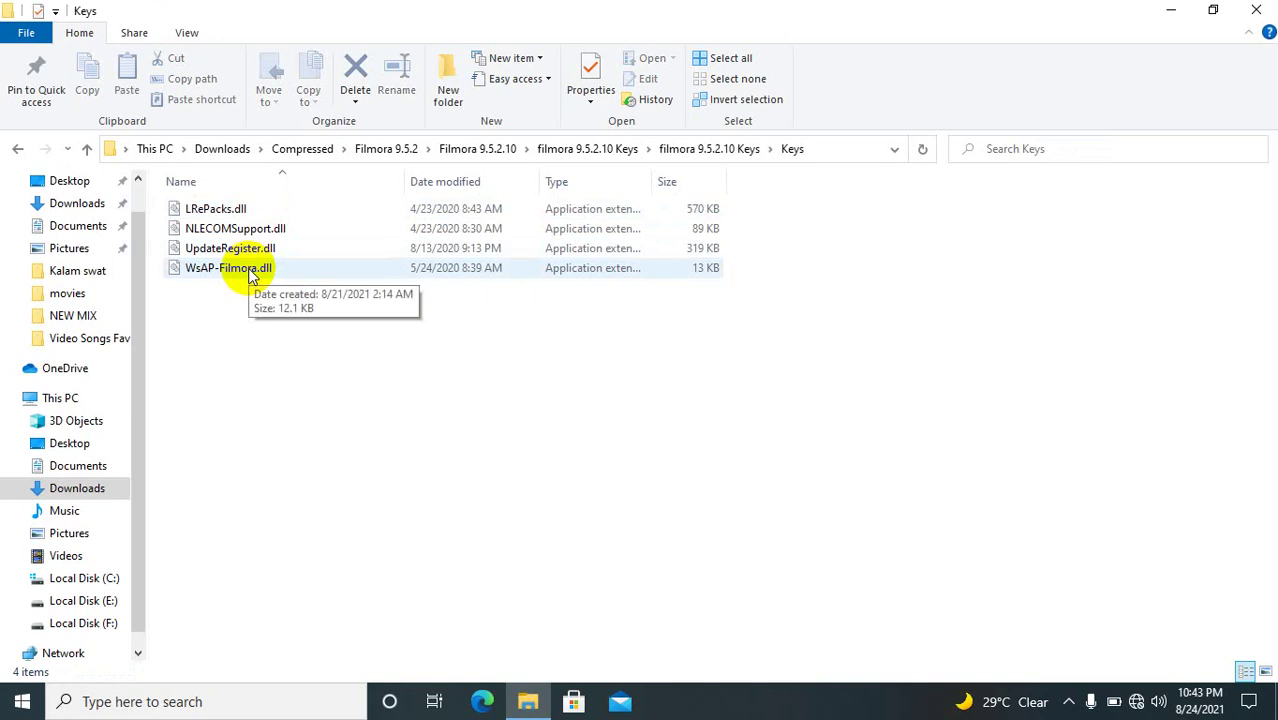
pyautogui.hotkey('alt', 'Left')
pyautogui.hotkey('alt', 'Left')
pyautogui.hotkey('alt', 'Left')
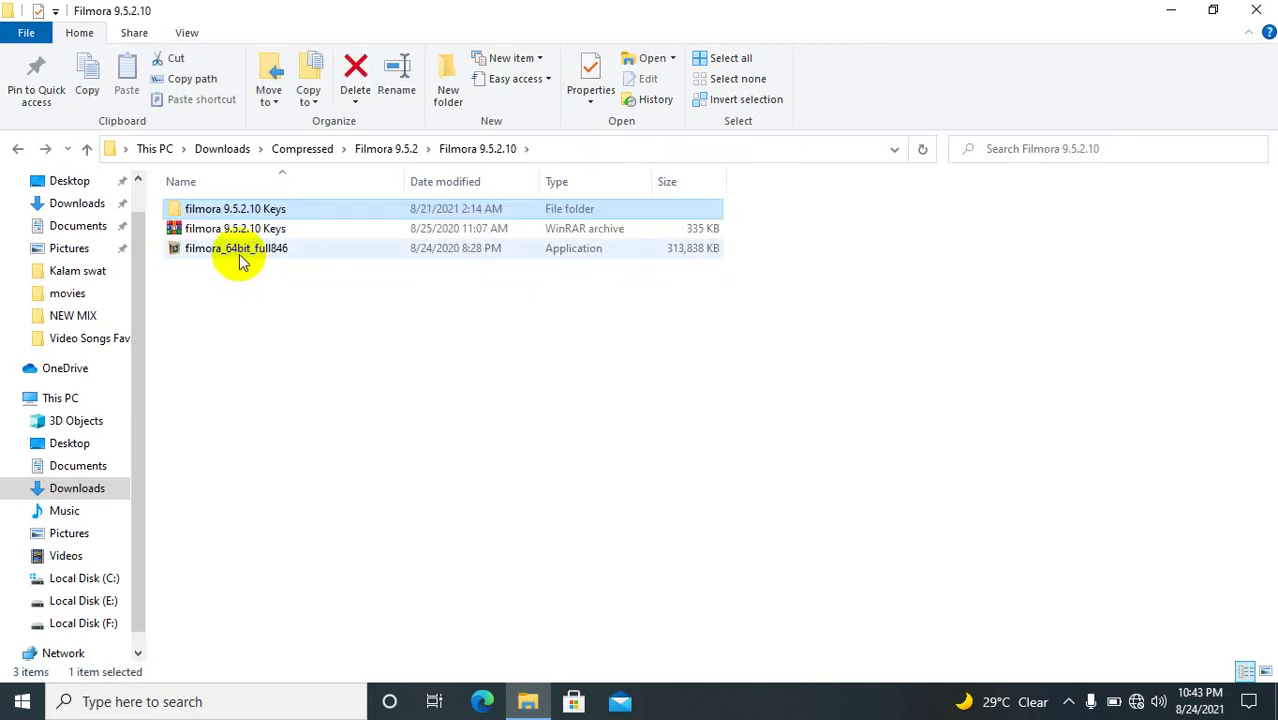
# Step: Run the filmora_64bit_full846 installer in English, accept the license agreement and start the installation
pyautogui.click(239, 254)
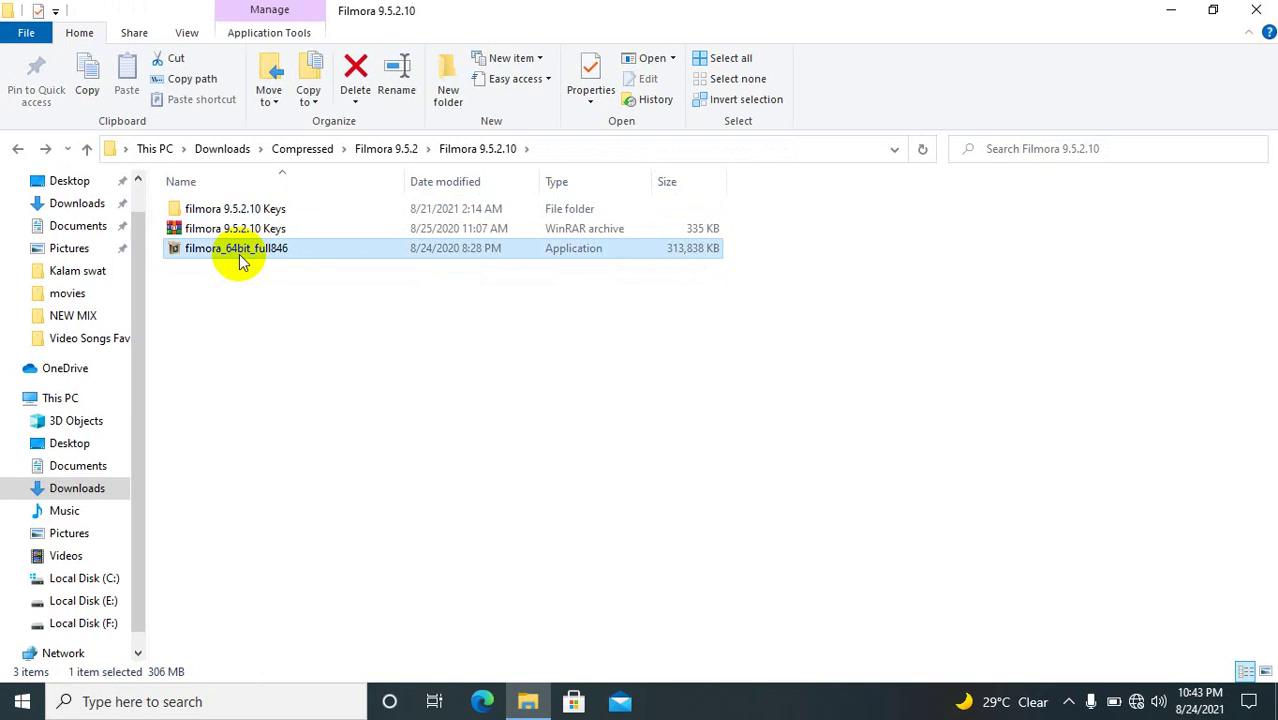
pyautogui.doubleClick(239, 258)
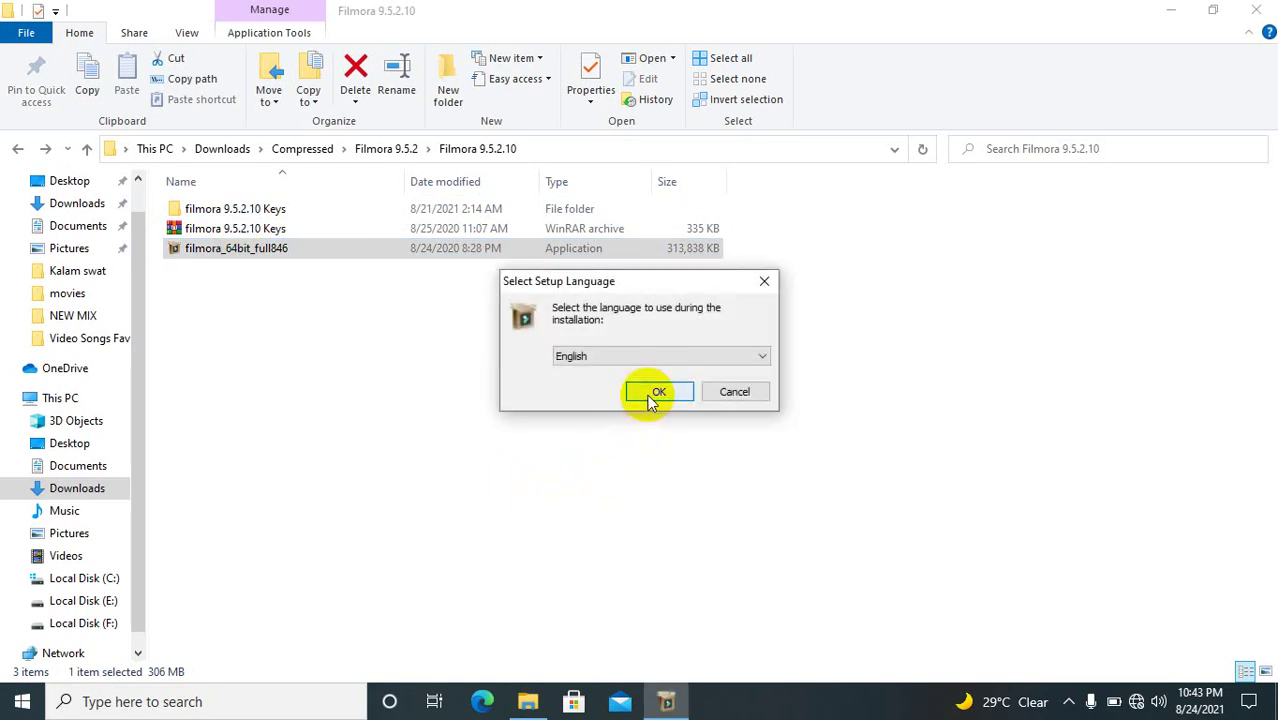
pyautogui.click(655, 392)
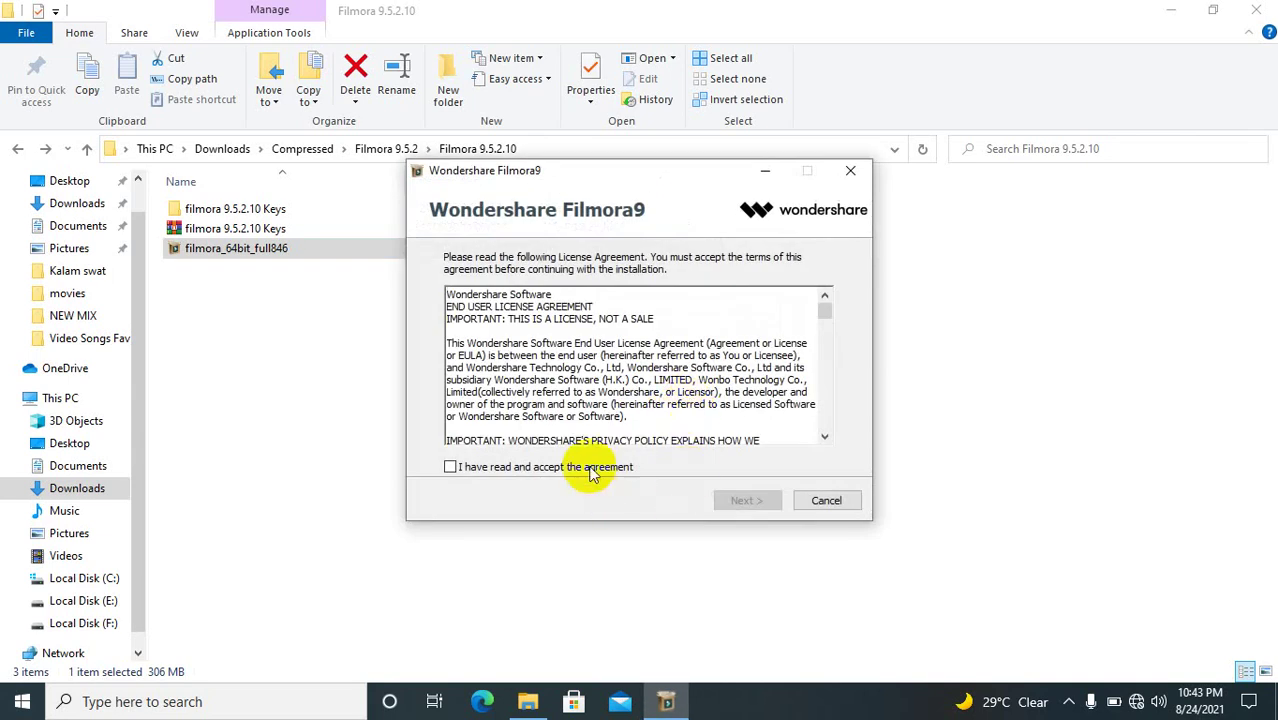
pyautogui.click(592, 470)
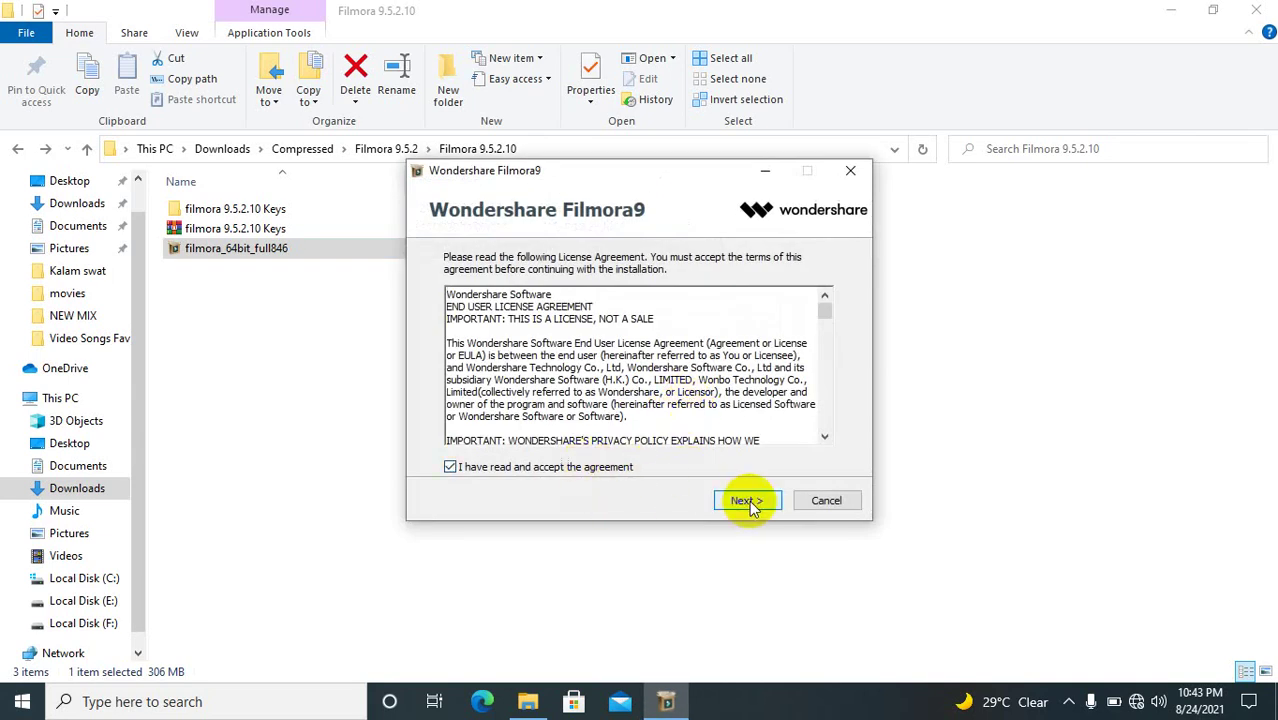
pyautogui.click(749, 502)
pyautogui.click(749, 500)
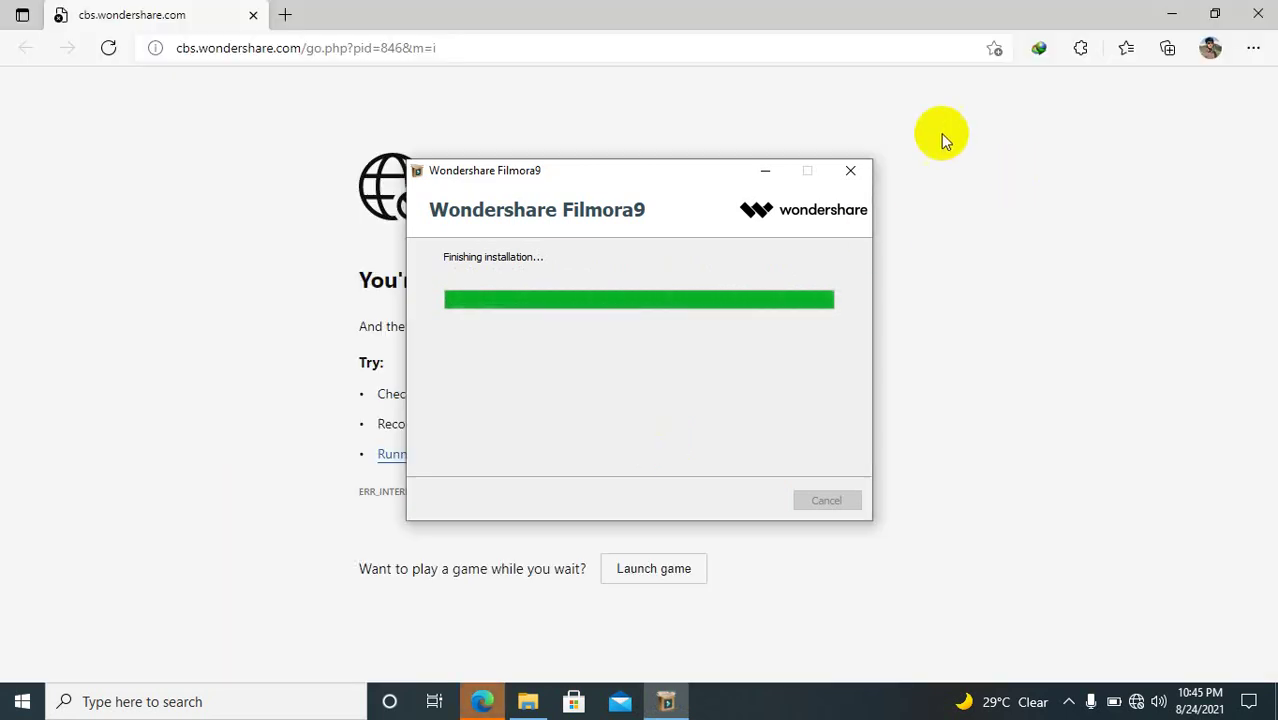
# Step: Close the browser page opened by the installer and minimize the Wondershare Filmora9 setup window
pyautogui.click(1262, 10)
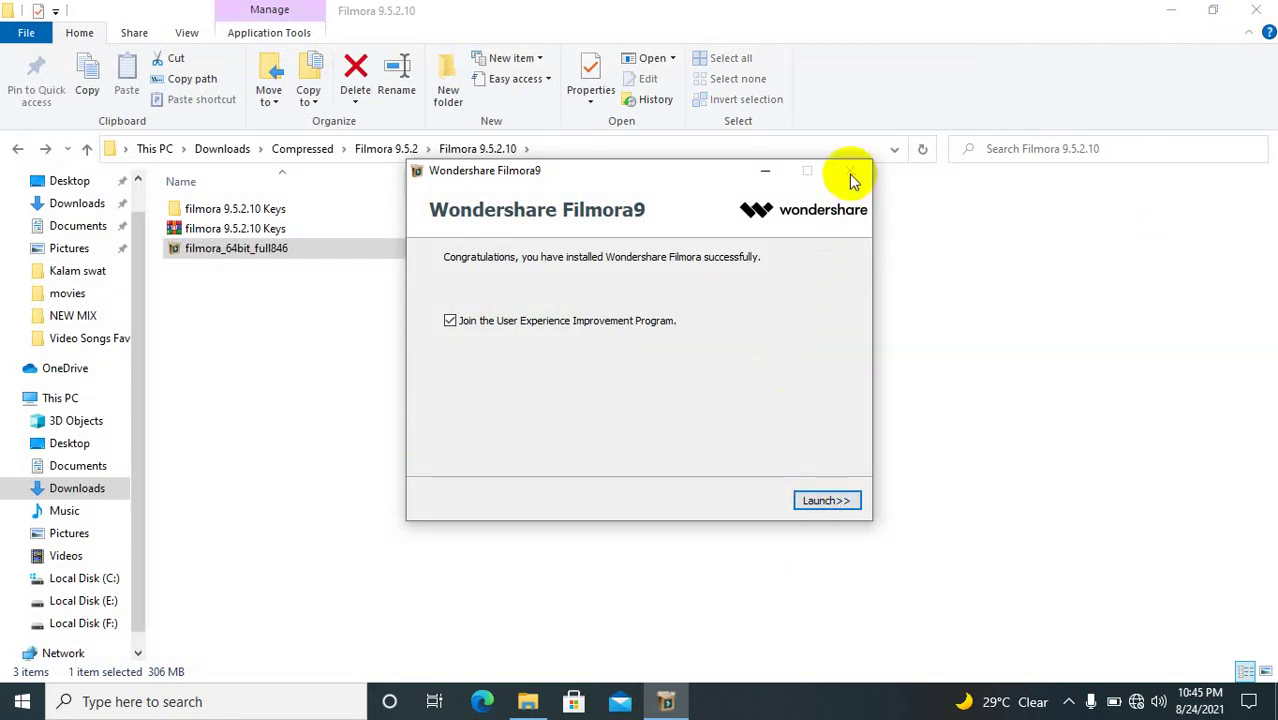
pyautogui.click(764, 176)
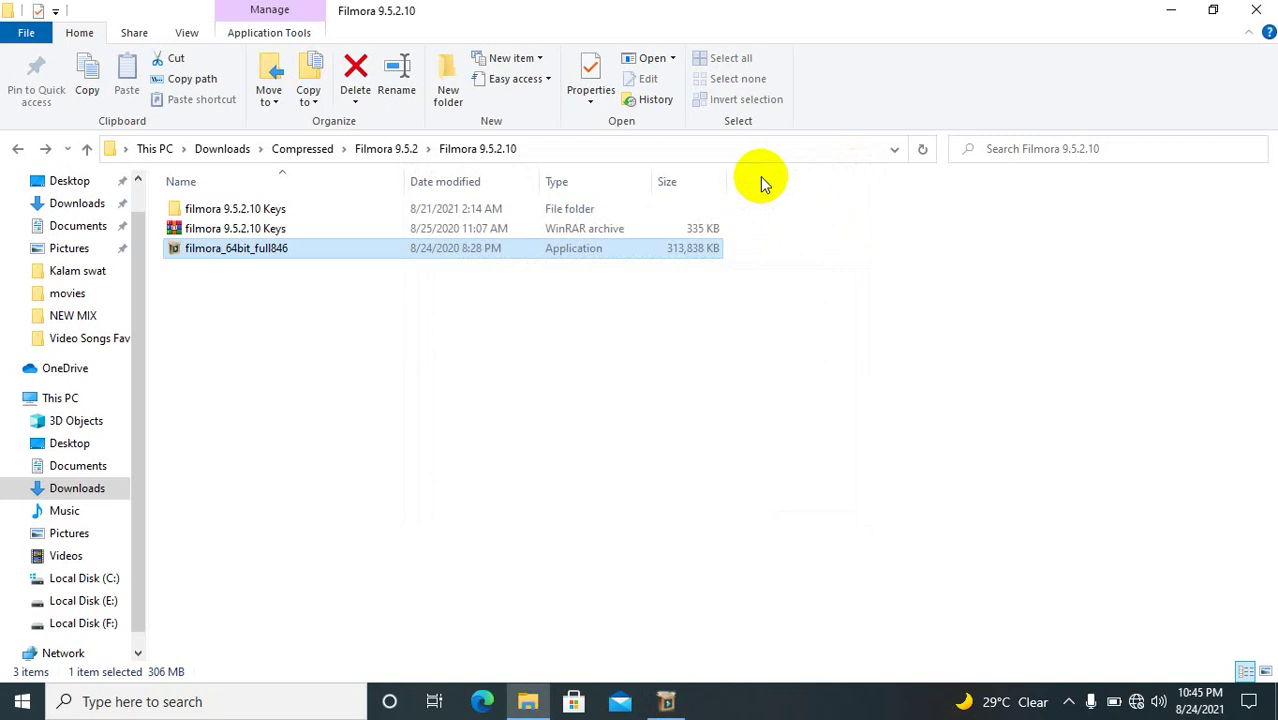
# Step: Copy all four DLL files from the innermost Keys folder under filmora 9.5.2.10 Keys
pyautogui.doubleClick(330, 215)
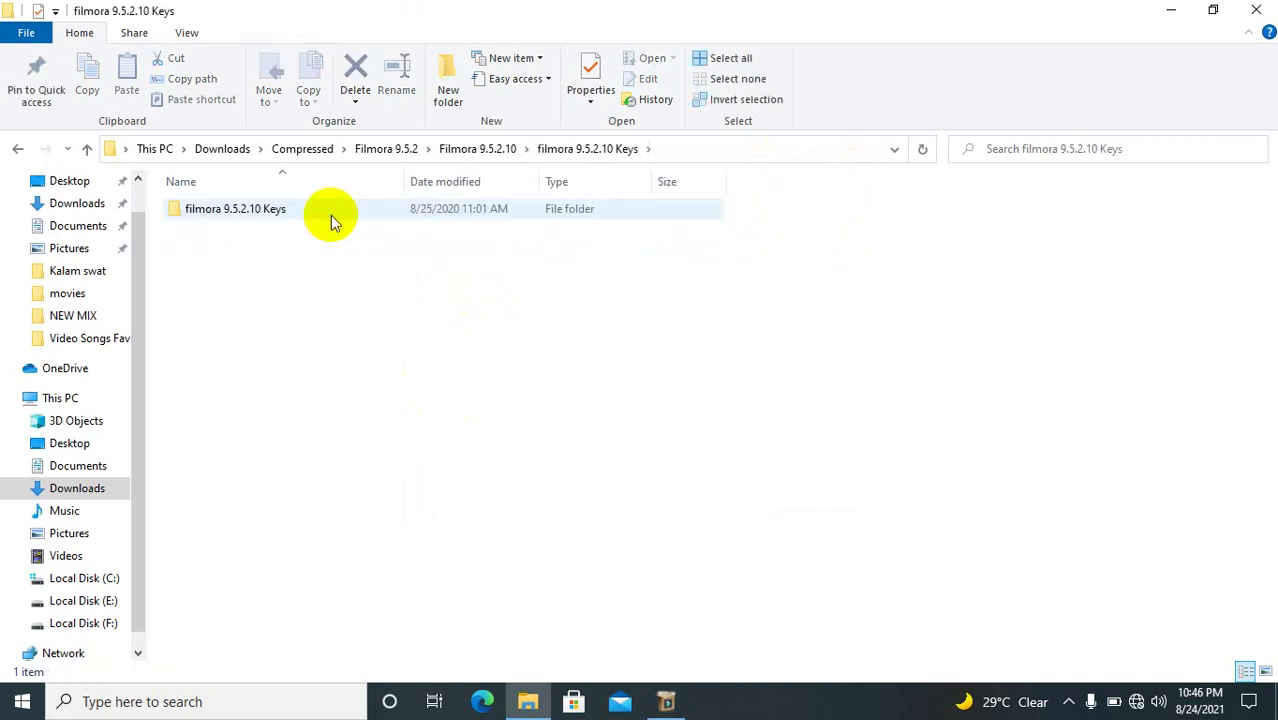
pyautogui.doubleClick(330, 215)
pyautogui.doubleClick(330, 215)
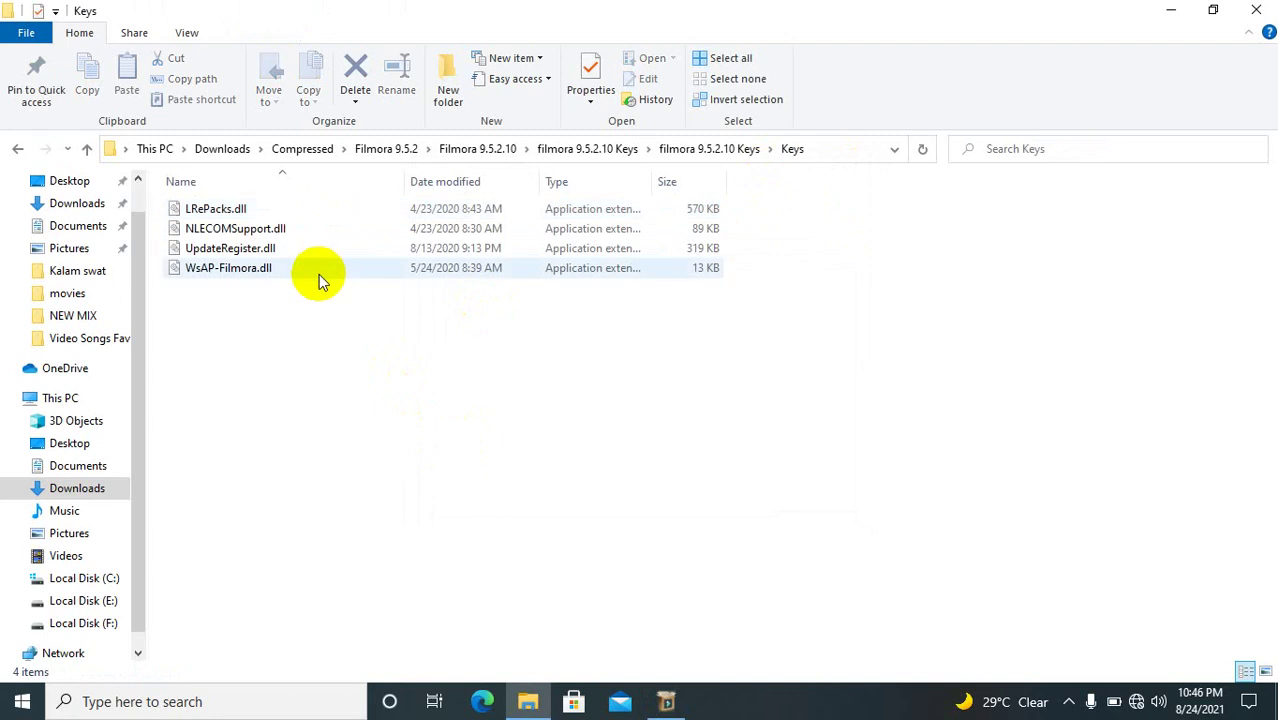
pyautogui.hotkey('ctrl', 'a')
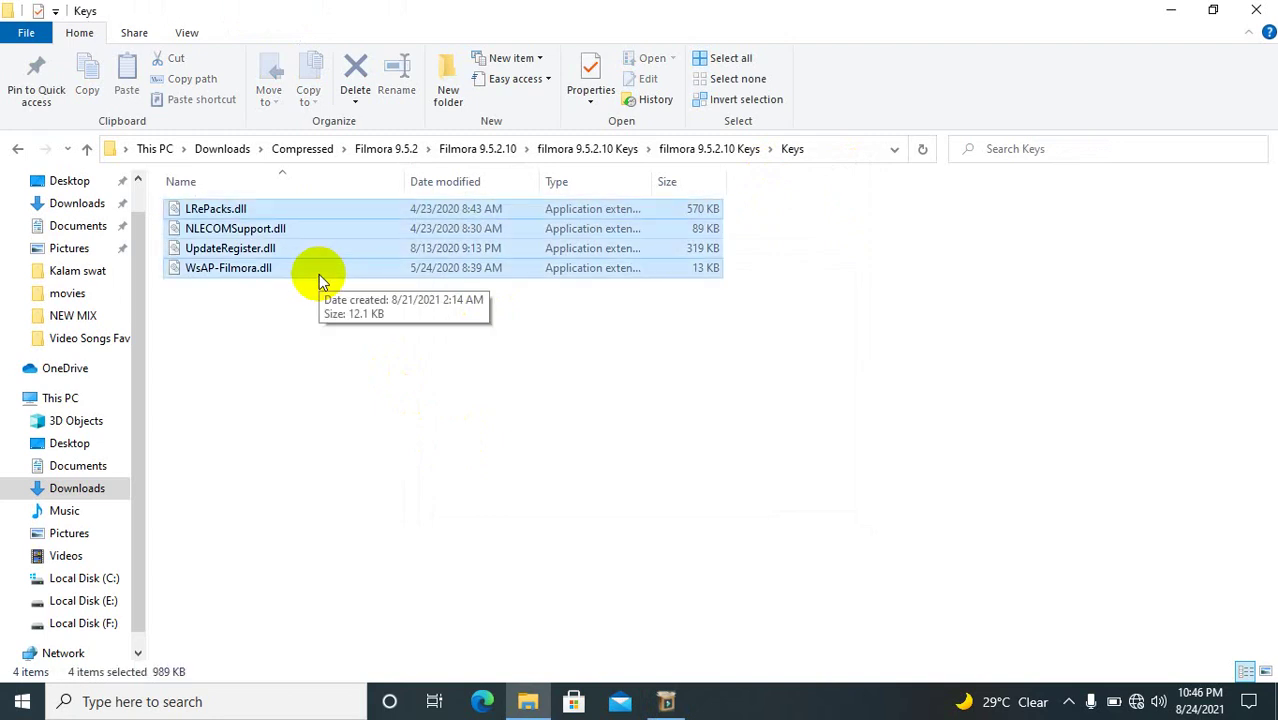
pyautogui.hotkey('ctrl', 'c')
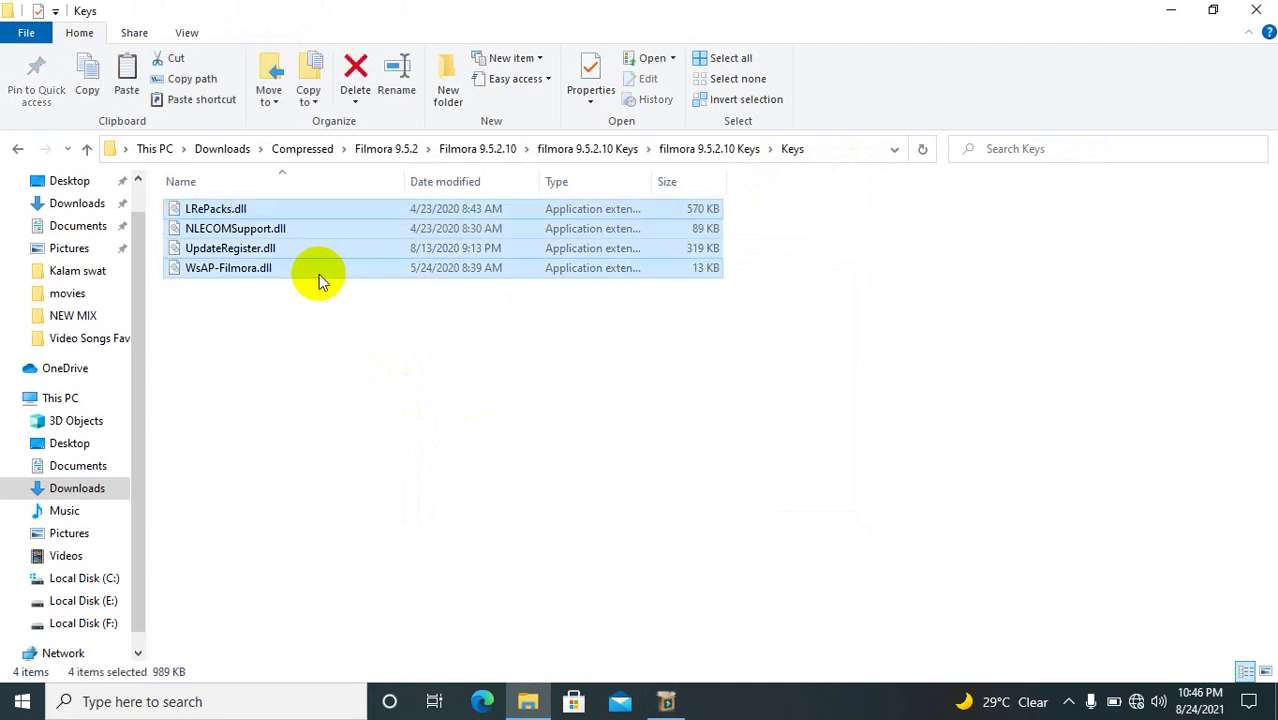
# Step: Leave the Keys folder and go to the Program Files folder on Local Disk (C:)
pyautogui.hotkey('alt', 'Up')
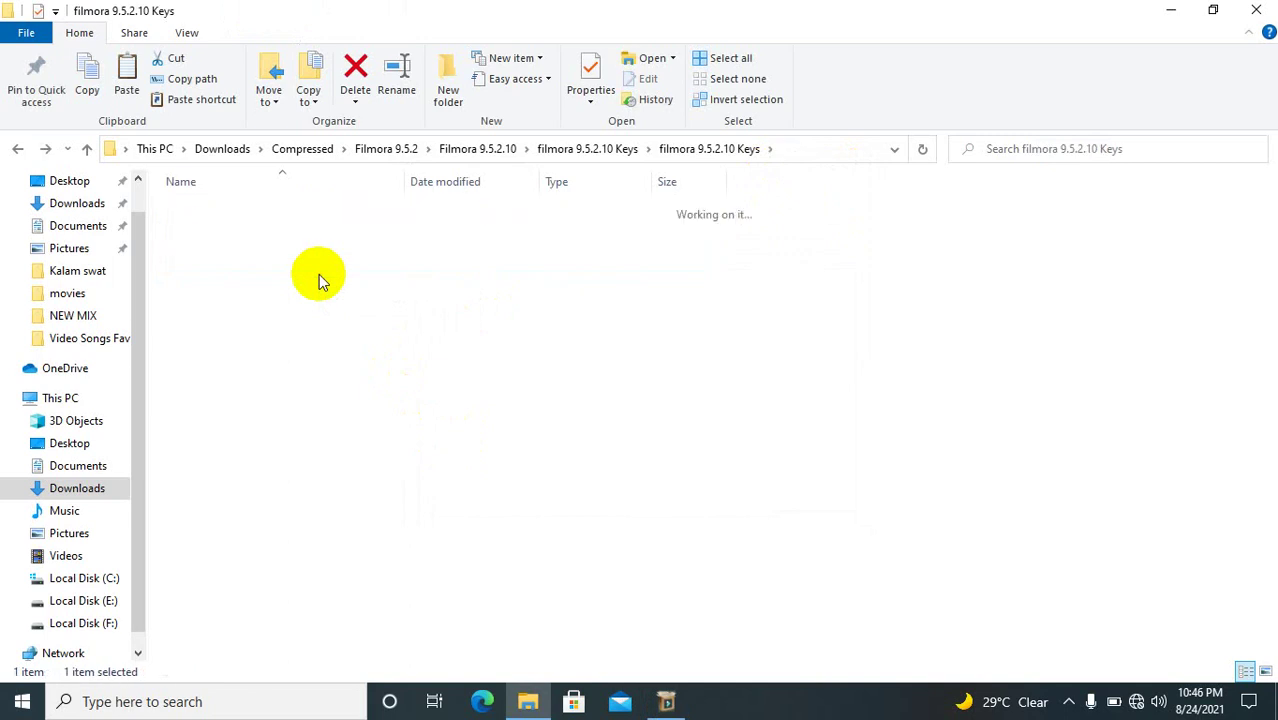
pyautogui.hotkey('alt', 'Up')
pyautogui.hotkey('alt', 'Up')
pyautogui.hotkey('alt', 'Up')
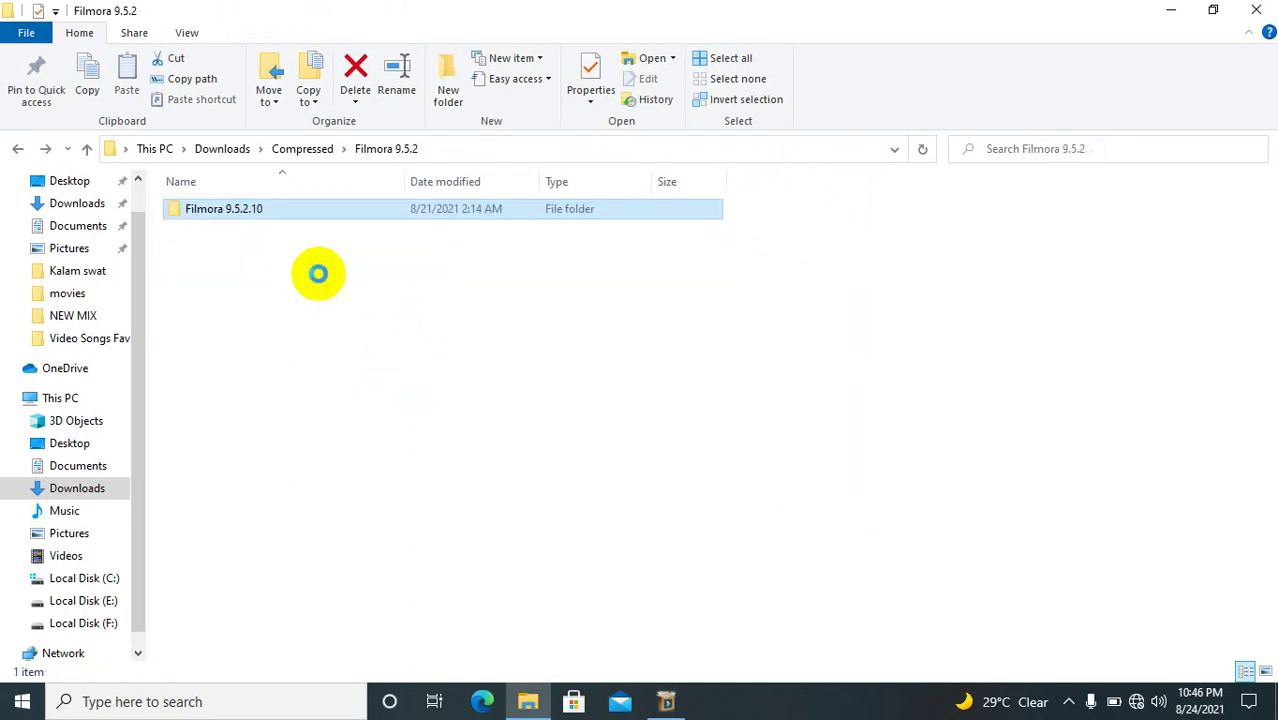
pyautogui.hotkey('alt', 'Up')
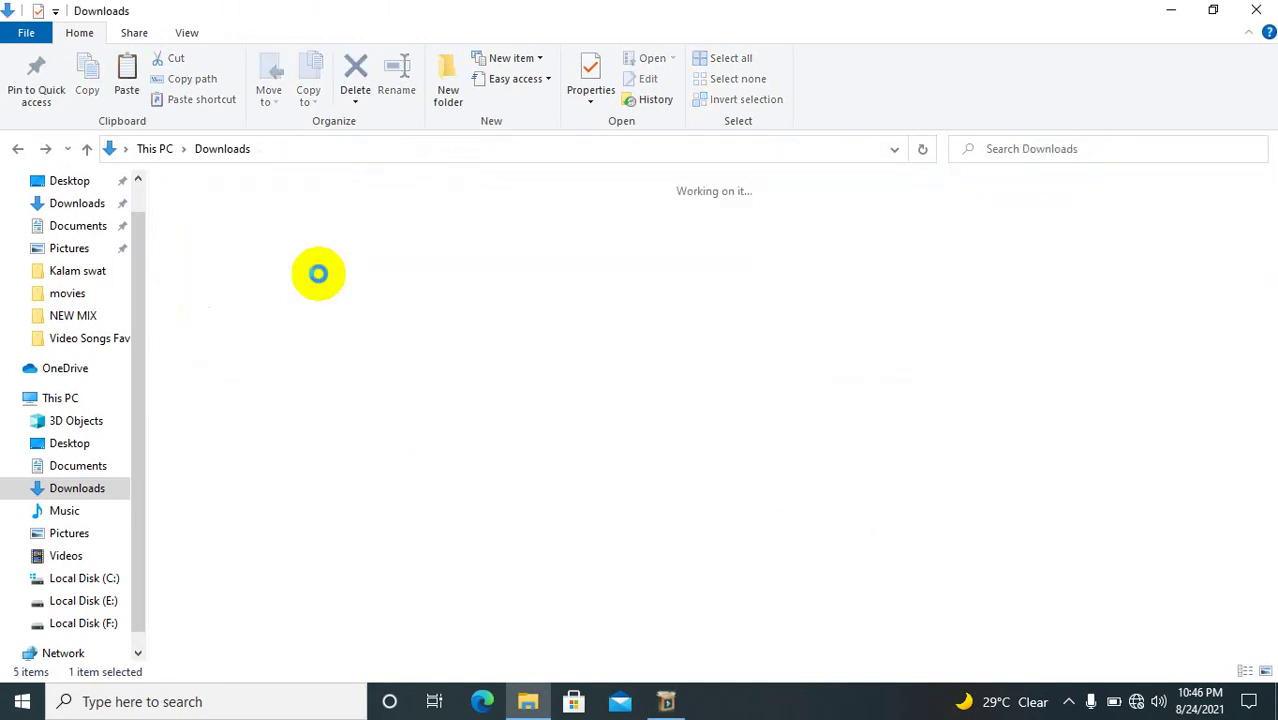
pyautogui.hotkey('alt', 'Up')
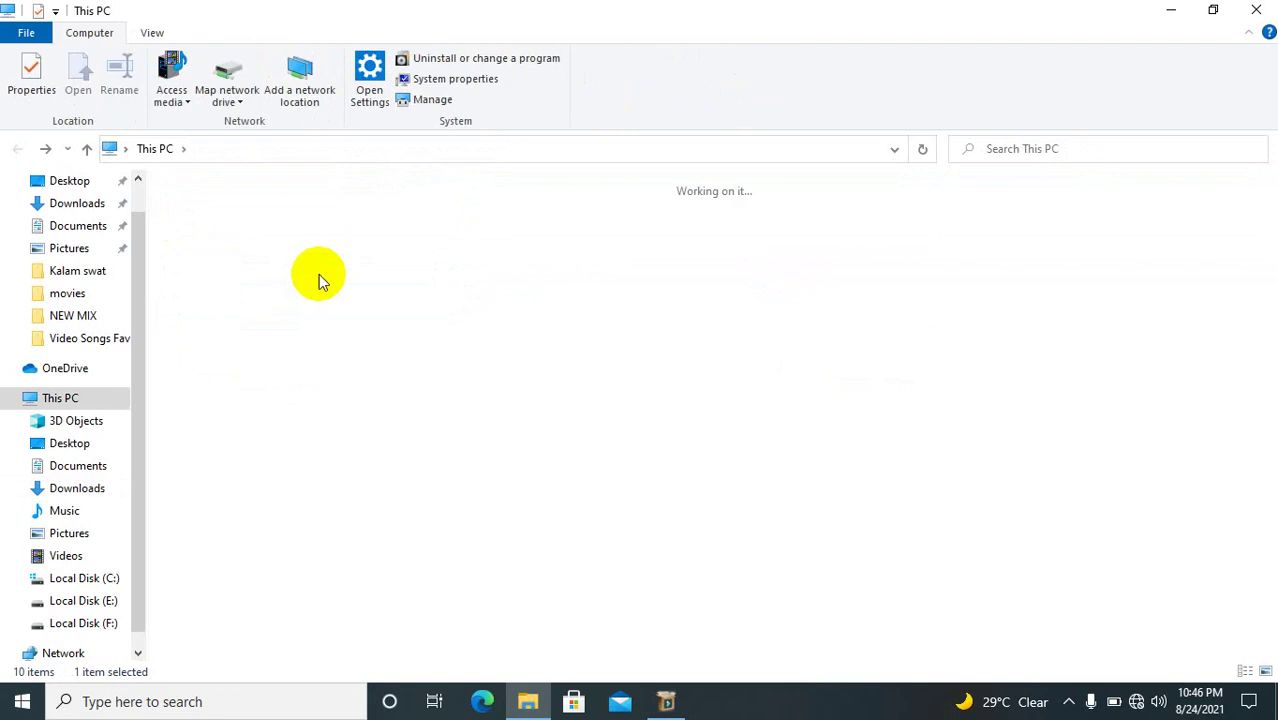
pyautogui.doubleClick(310, 367)
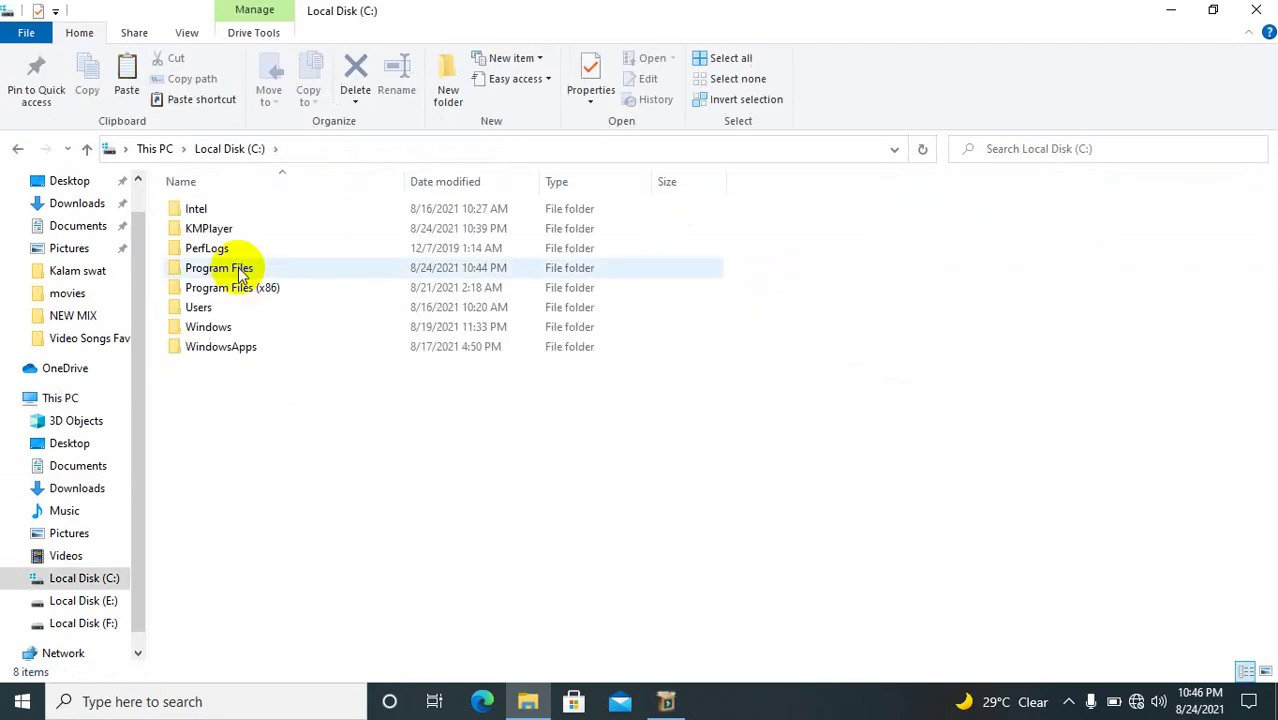
pyautogui.doubleClick(238, 267)
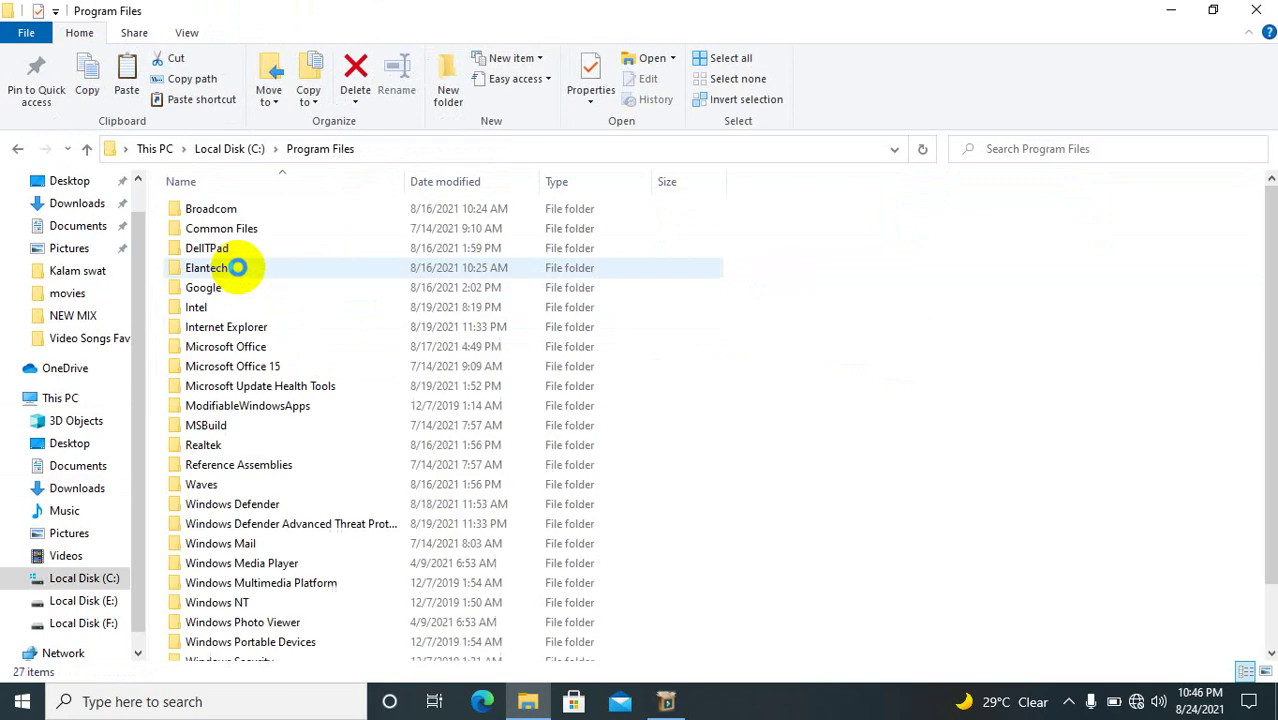
# Step: Find the Wondershare folder in Program Files and open its Filmora9 subfolder
pyautogui.press('w')
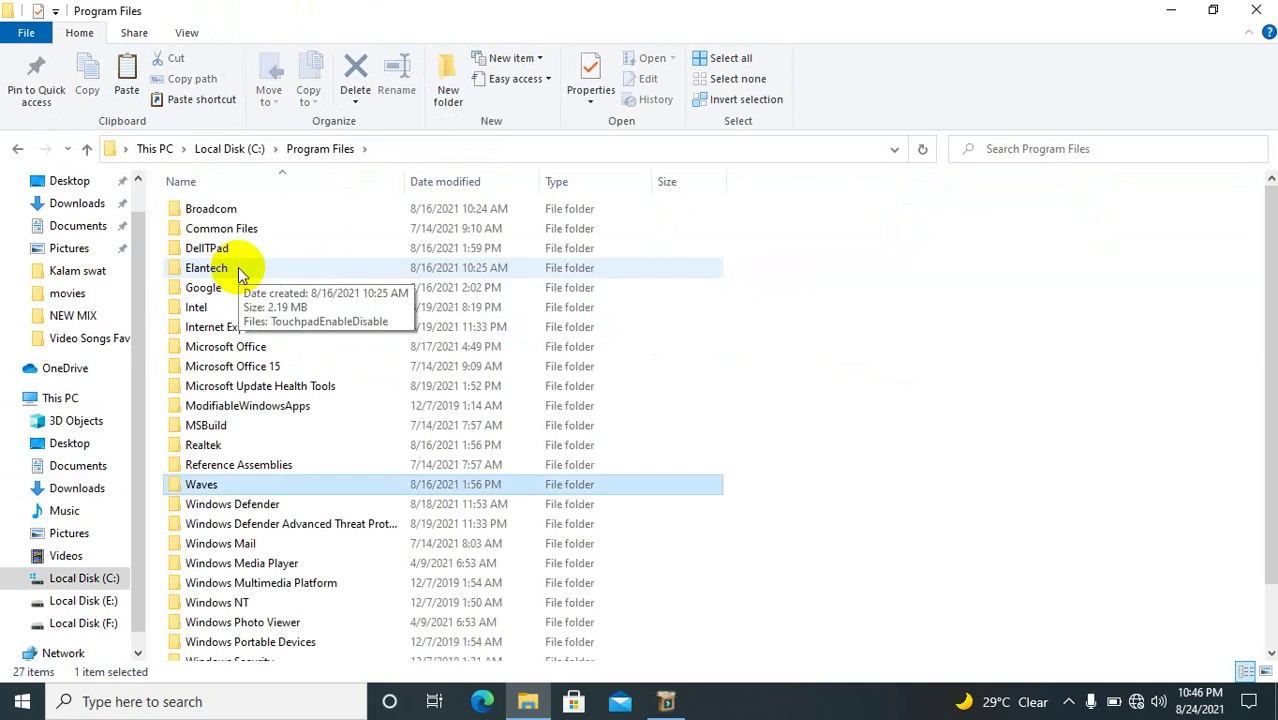
pyautogui.press('Down')
pyautogui.press('Down')
pyautogui.press('Down')
pyautogui.press('Down')
pyautogui.press('Down')
pyautogui.press('Down')
pyautogui.press('Down')
pyautogui.press('Down')
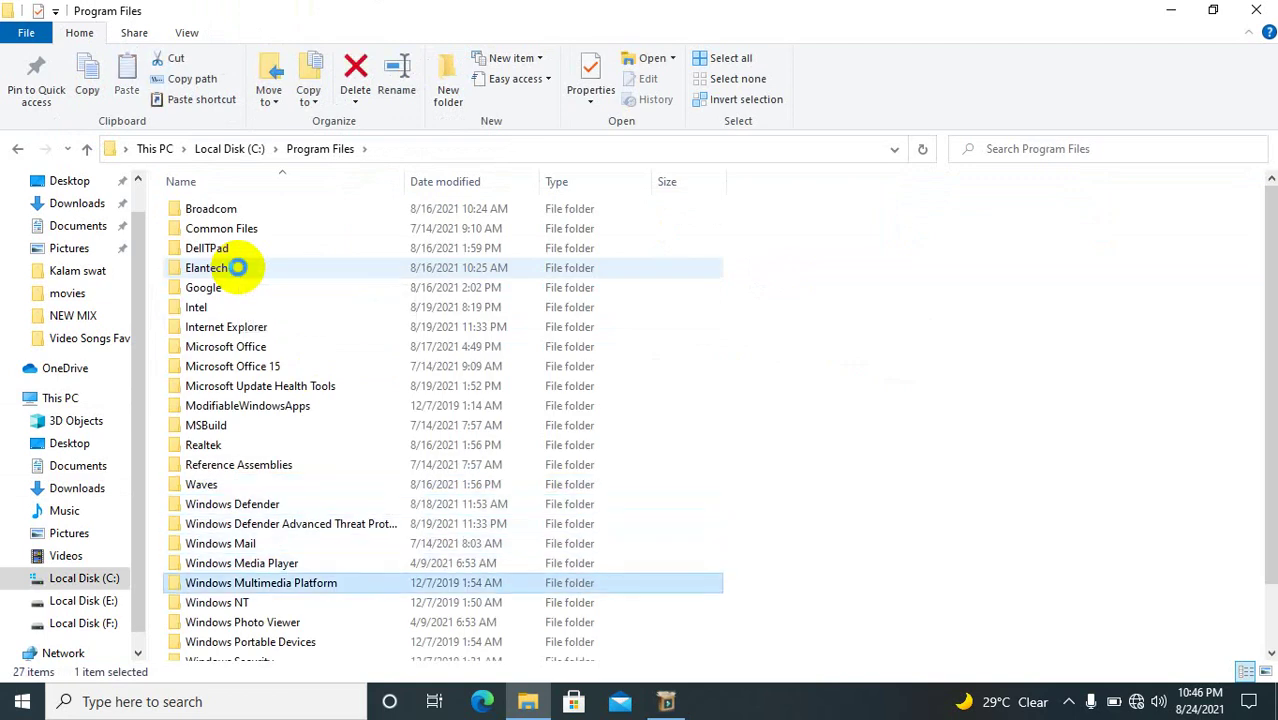
pyautogui.press('Down')
pyautogui.press('Down')
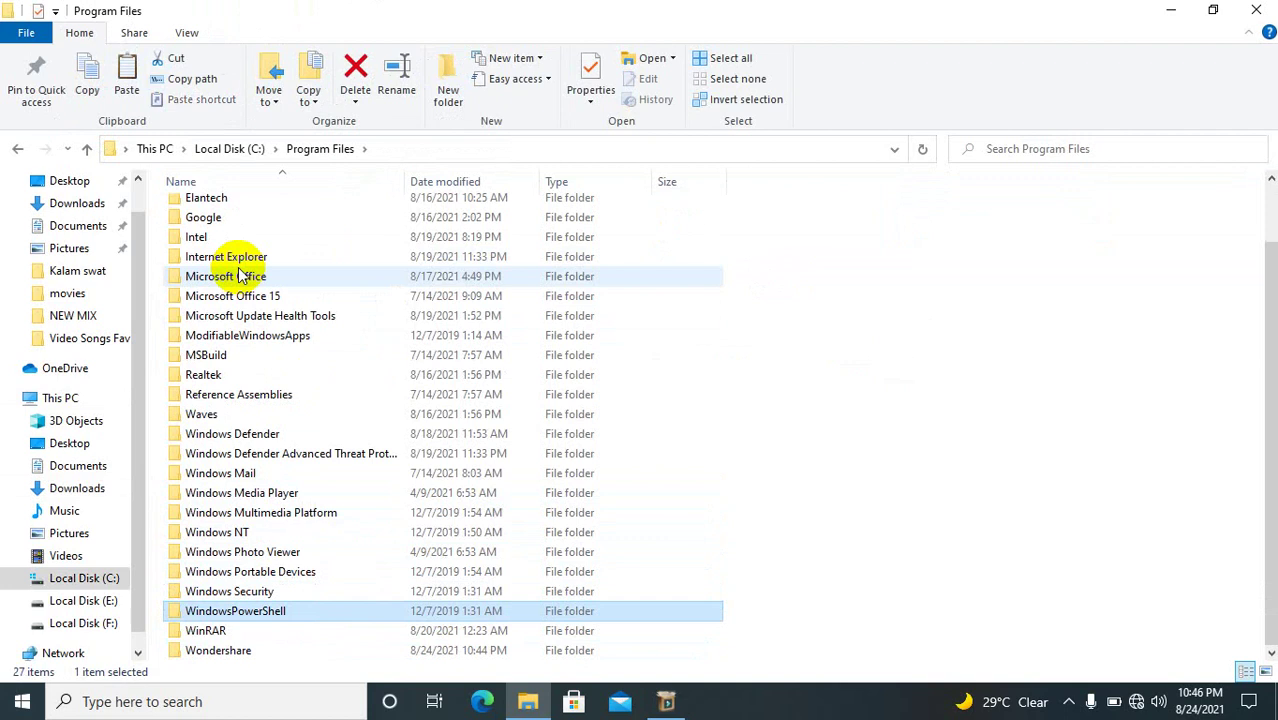
pyautogui.press('Down')
pyautogui.press('Down')
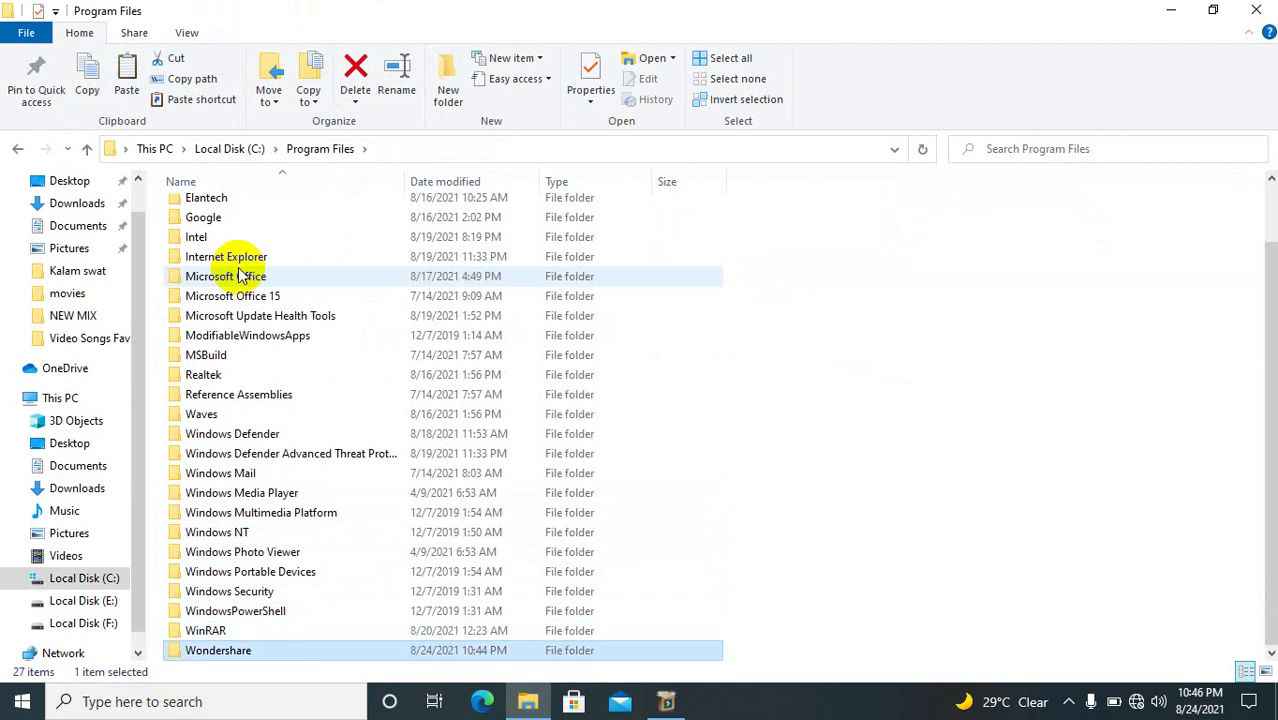
pyautogui.doubleClick(208, 655)
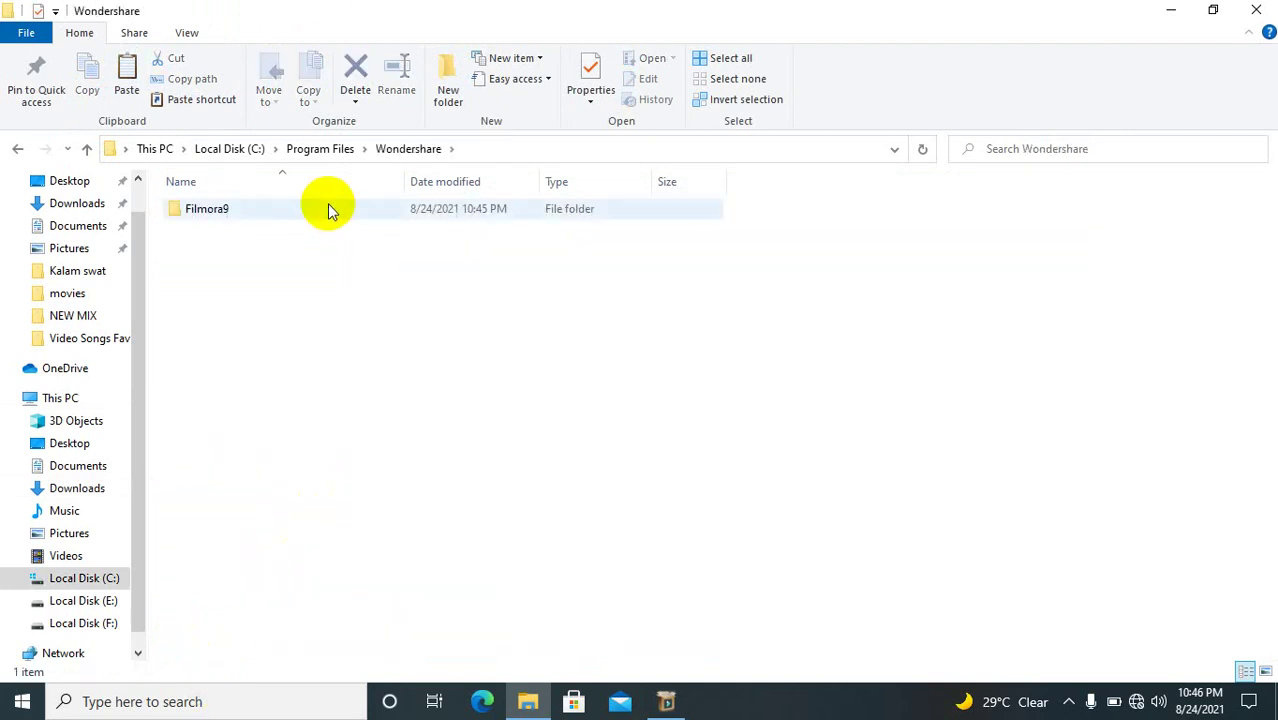
pyautogui.doubleClick(327, 208)
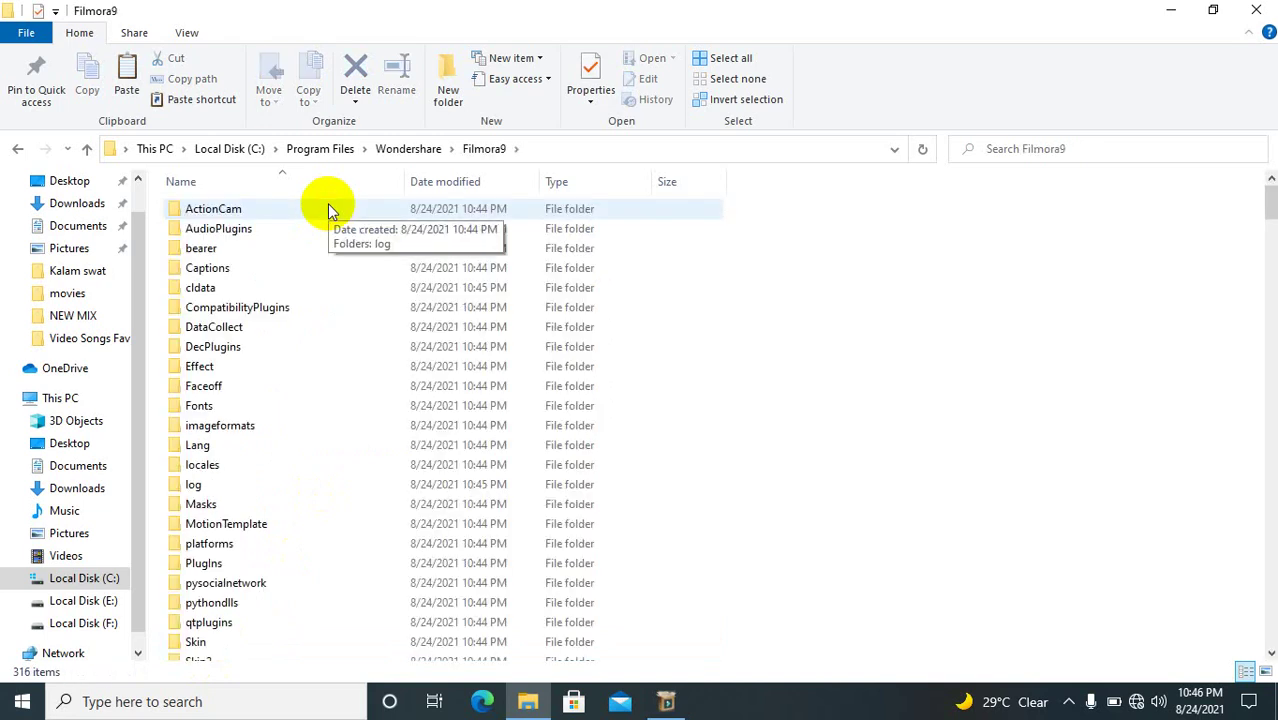
# Step: Paste the four copied DLL files into the Filmora9 folder, replacing files with the same names, and close the folder window
pyautogui.hotkey('ctrl', 'v')
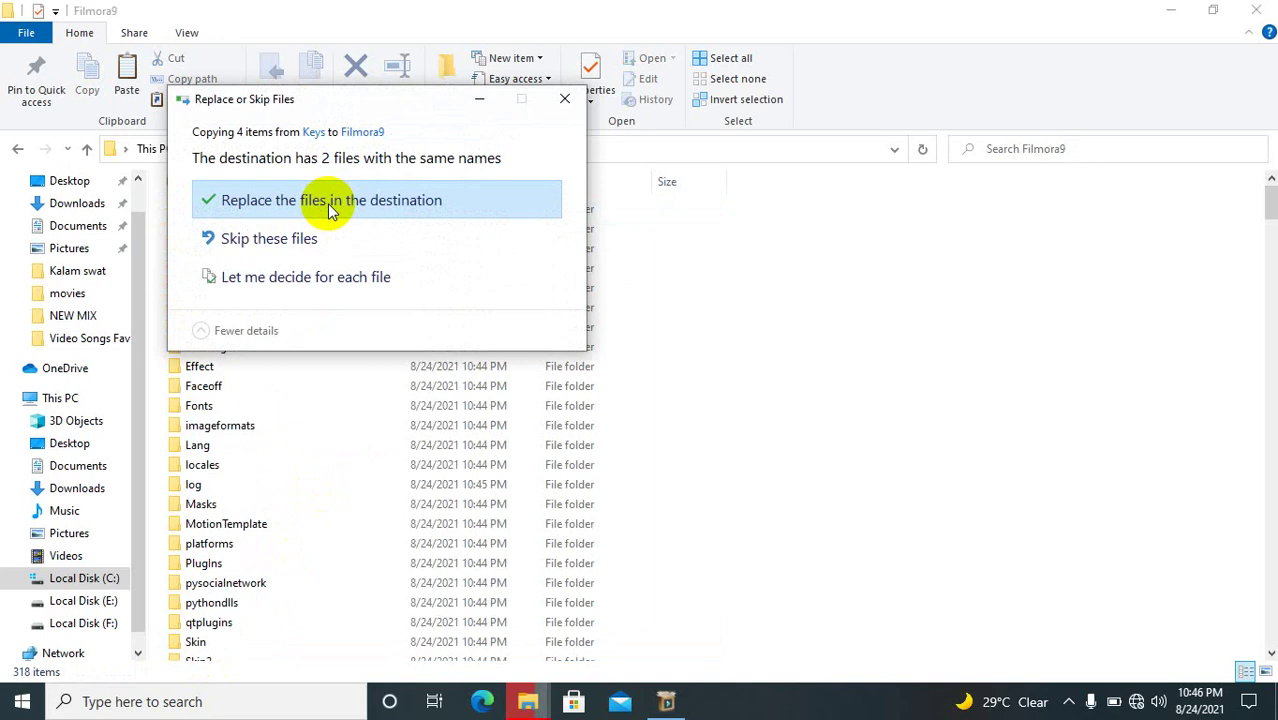
pyautogui.click(327, 203)
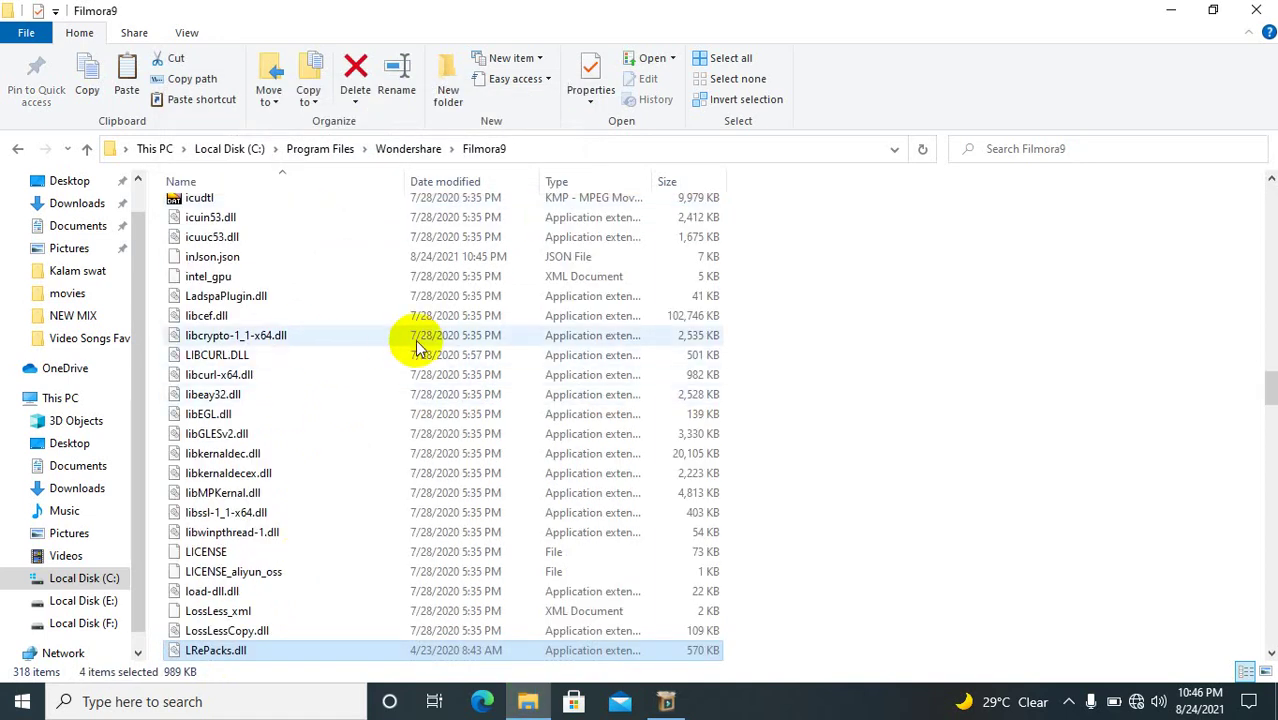
pyautogui.click(1262, 12)
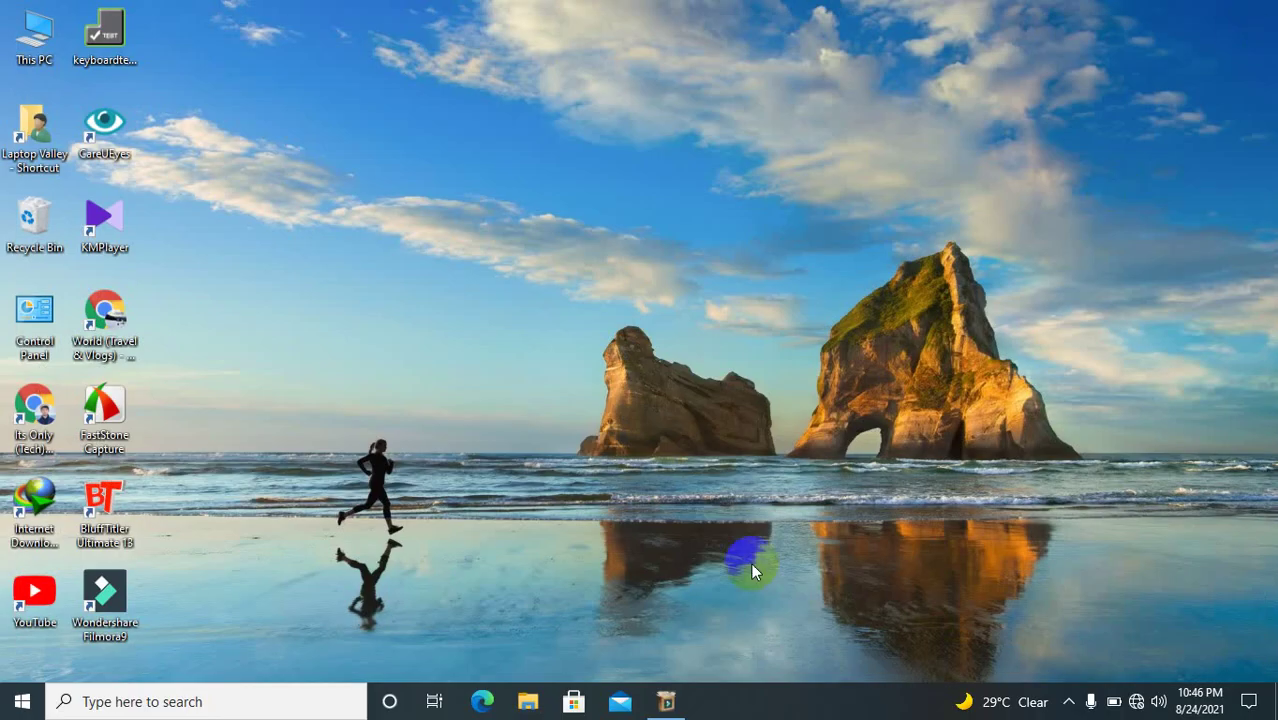
# Step: Restore the minimized setup window, launch Filmora9 from it and continue despite the outdated graphics driver
pyautogui.click(656, 705)
pyautogui.click(824, 502)
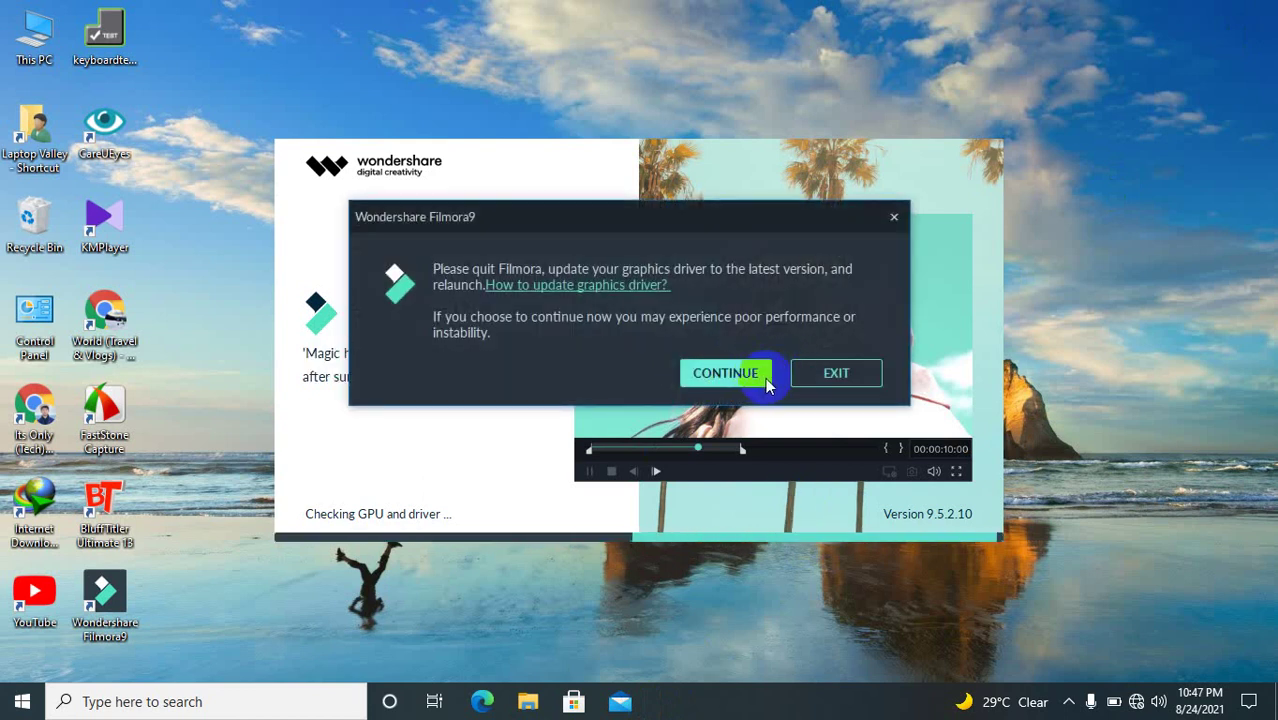
pyautogui.click(759, 381)
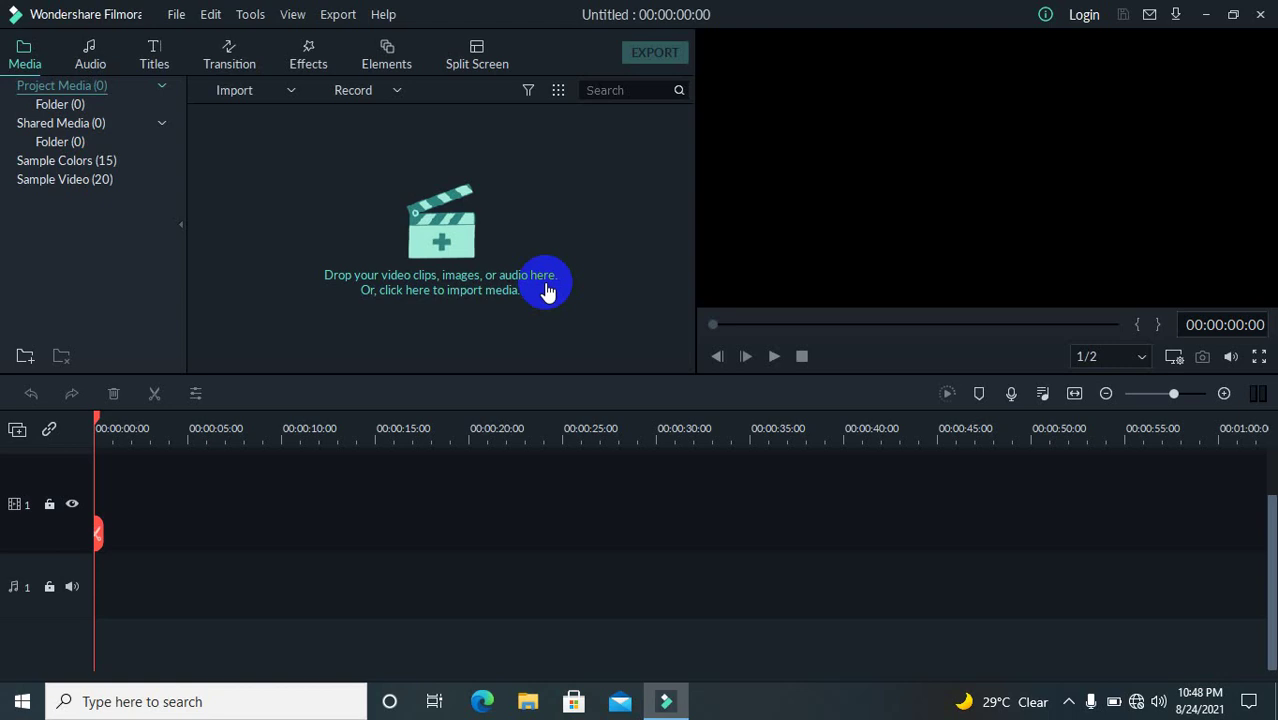
# Step: Close the Filmora9 editor and show the hidden system tray icons
pyautogui.click(1252, 16)
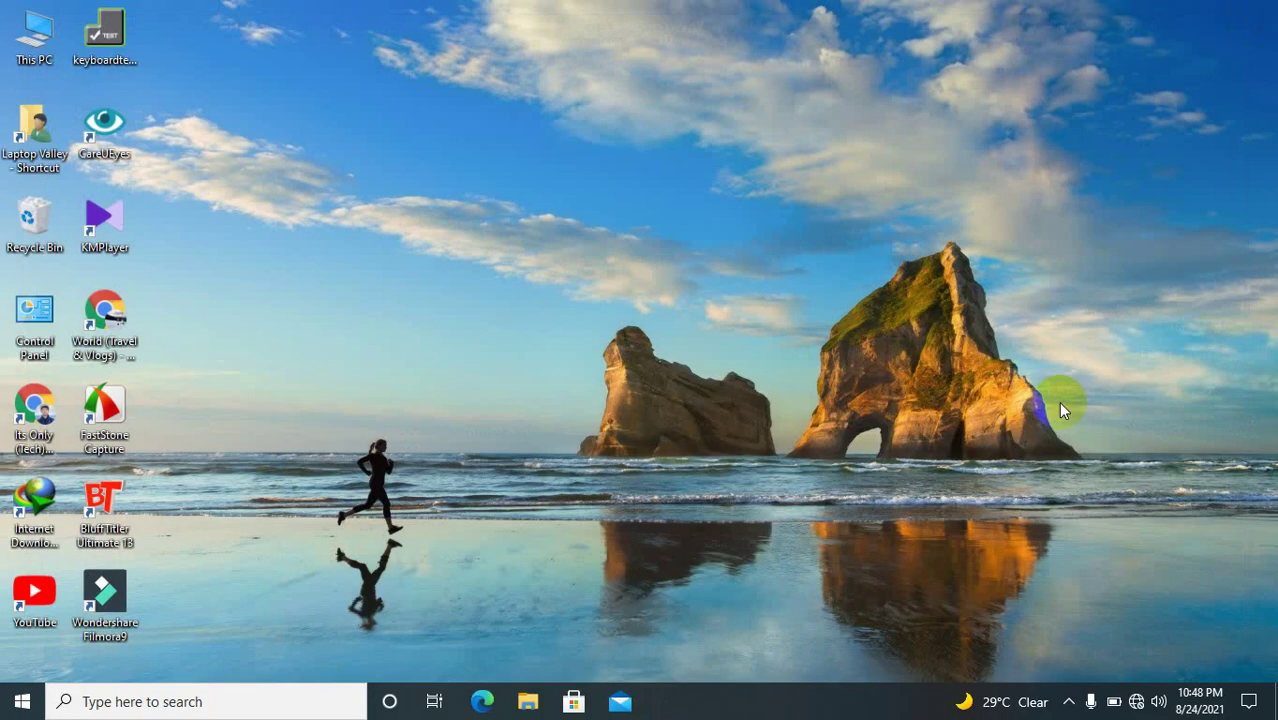
pyautogui.click(1072, 704)
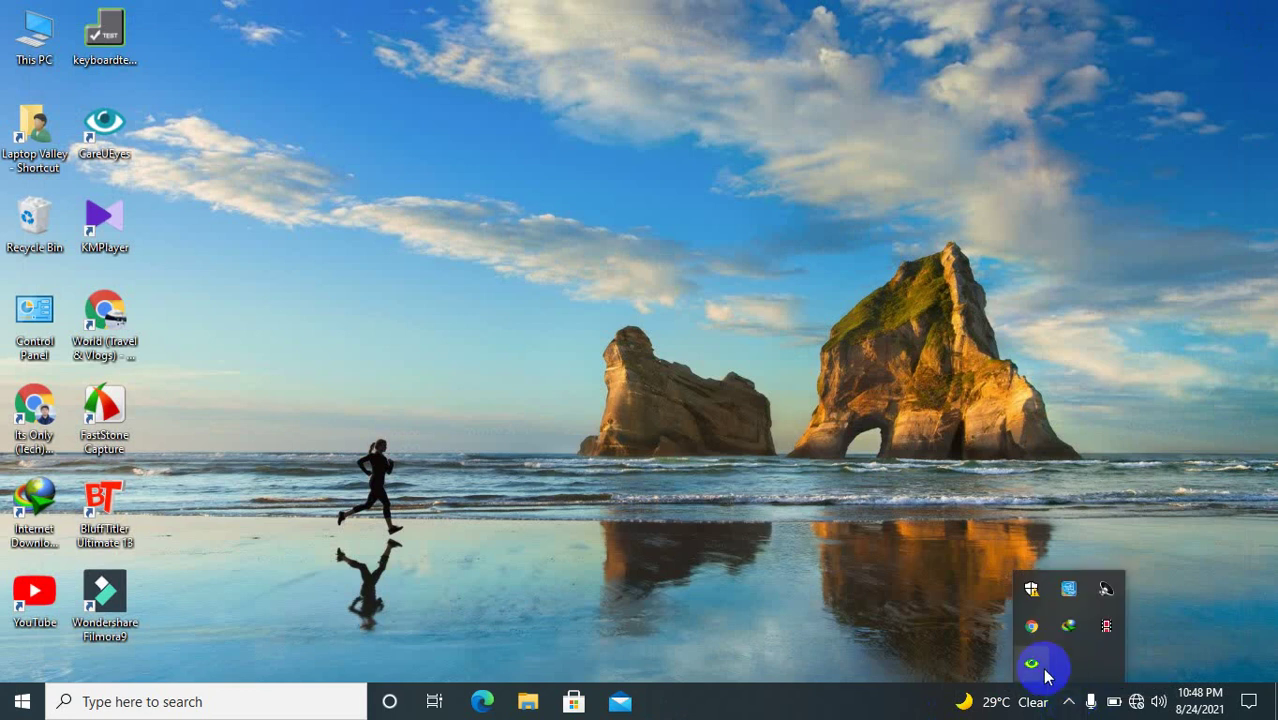